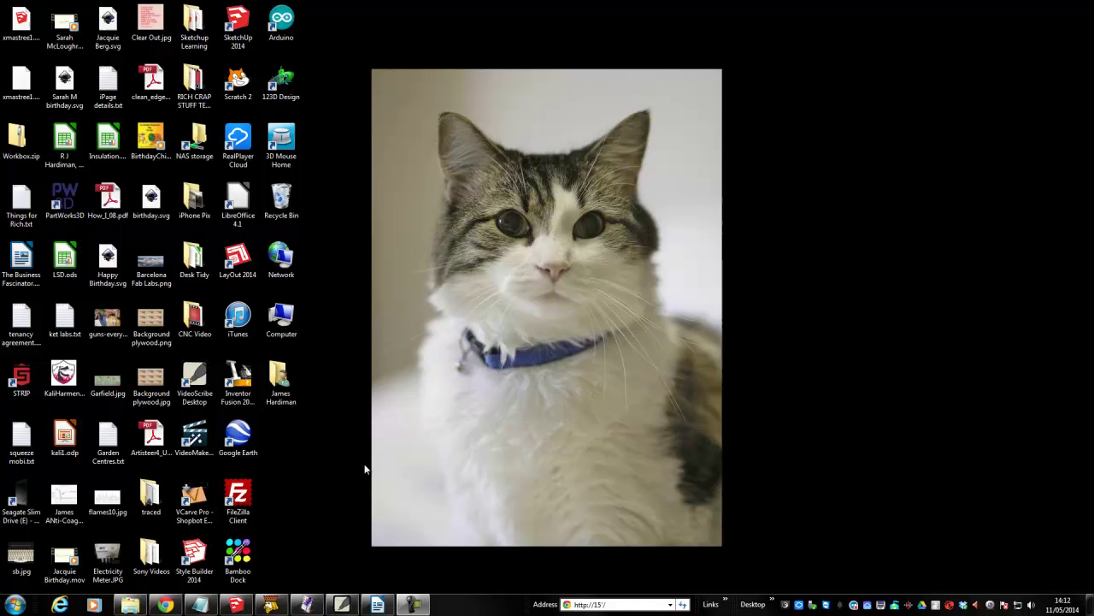
Launch VCarve Pro and create a new 6 by 4 inch job with 0.5 inch thick material
double_click(200, 509)
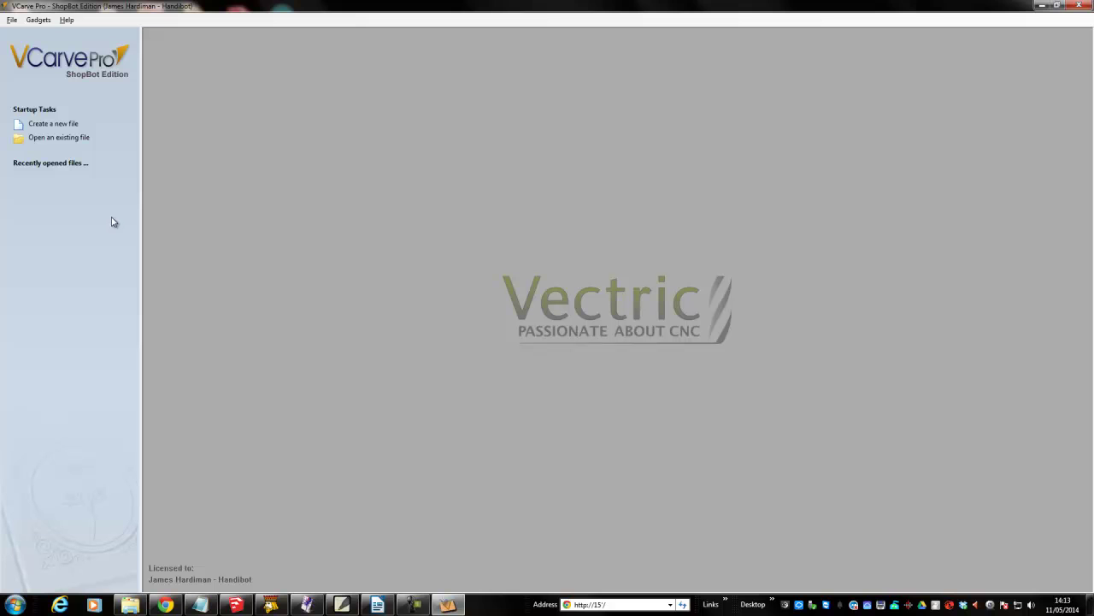
click(69, 126)
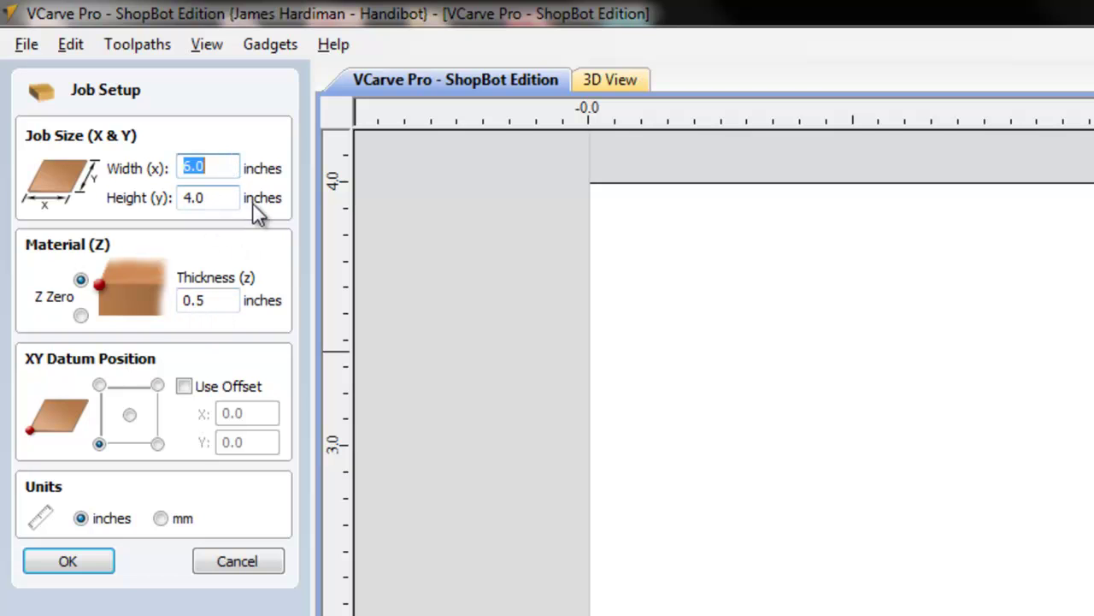
click(74, 564)
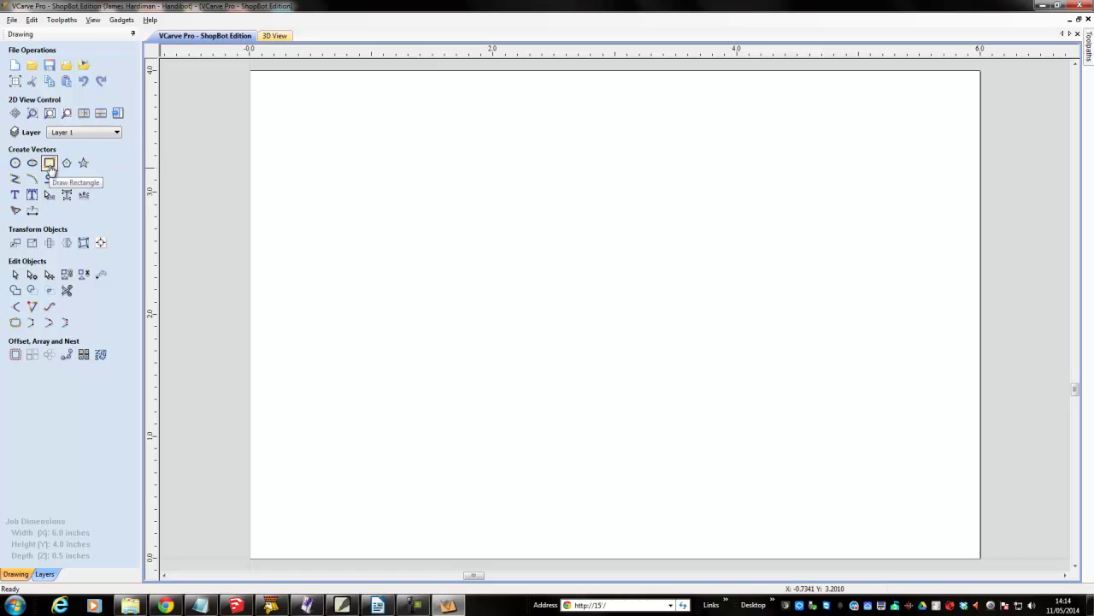
Create a 4 by 2.5 inch rectangle anchored at 0, 0 with 0.25 inch external radiused corners
click(49, 163)
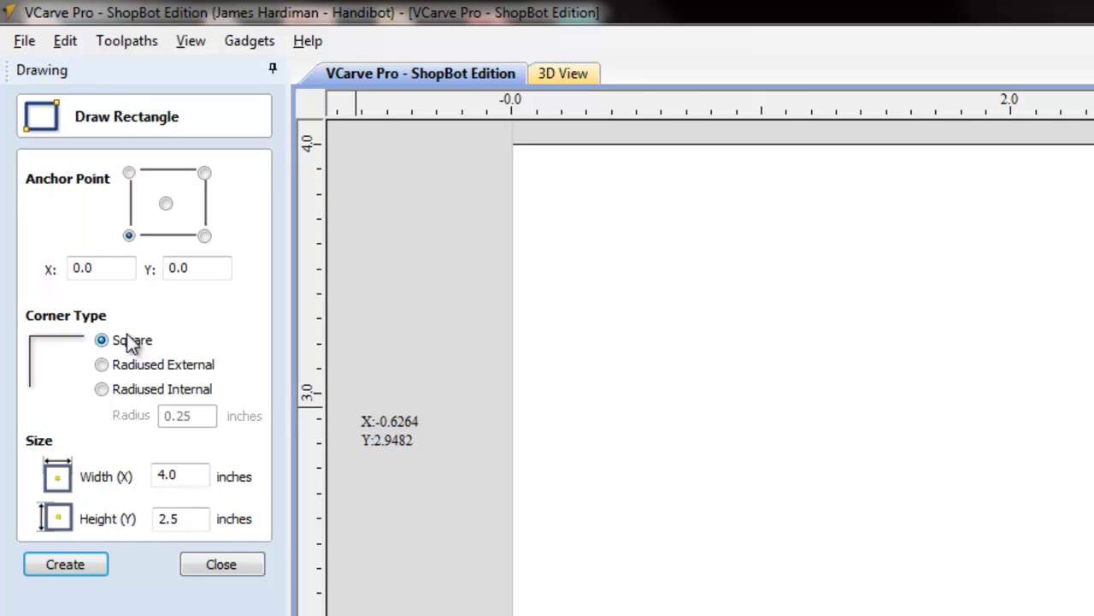
click(104, 364)
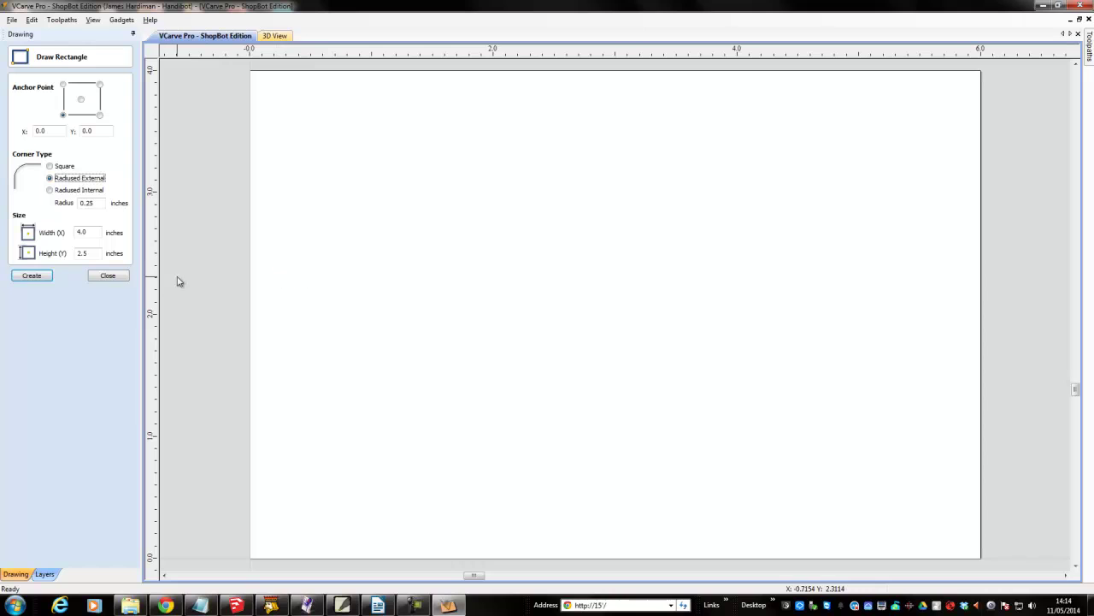
click(34, 275)
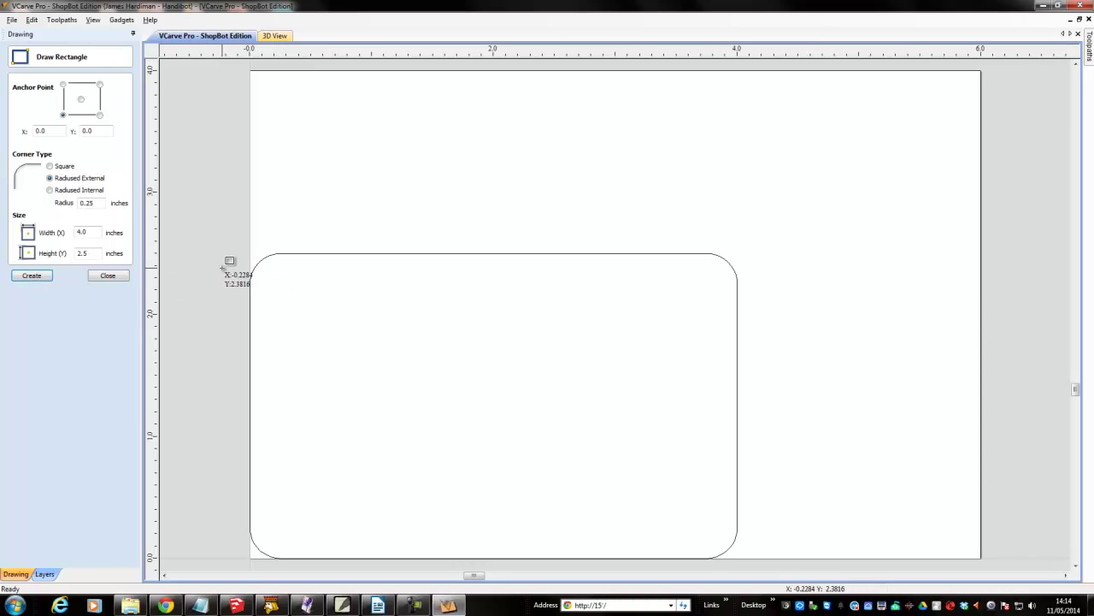
click(108, 277)
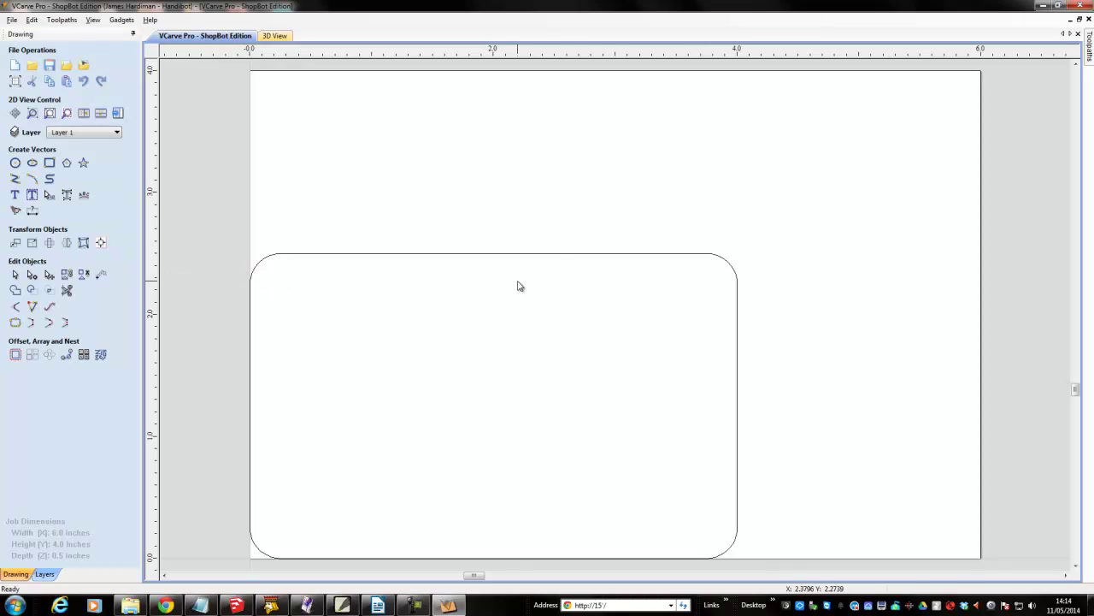
Enlarge the rounded rectangle freehand to about 5.62 by 3.51 inches, stretching its right and top sides outward
click(560, 255)
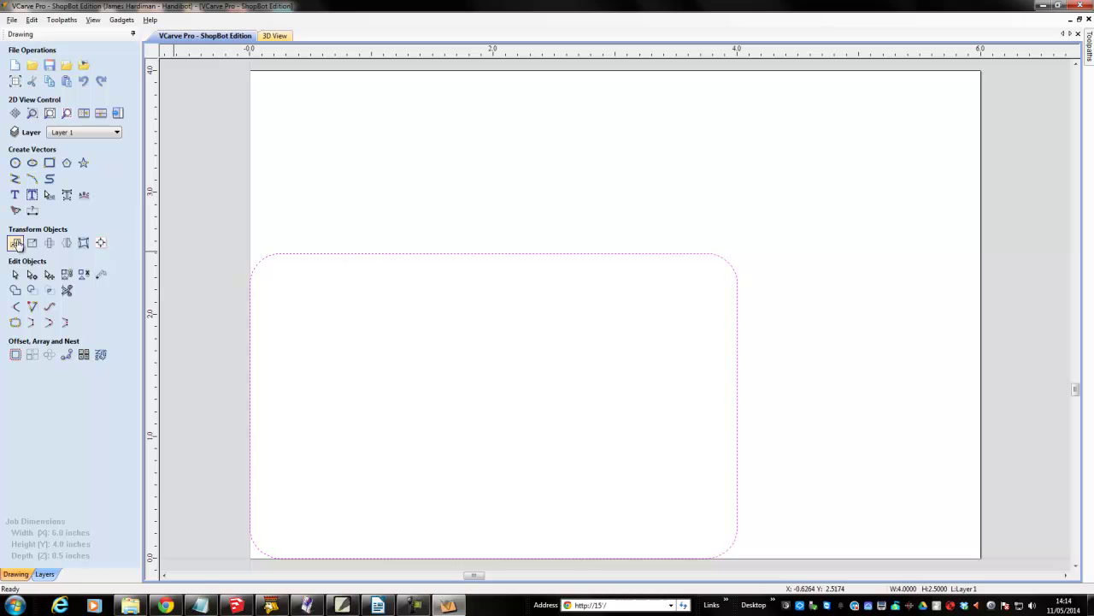
click(32, 243)
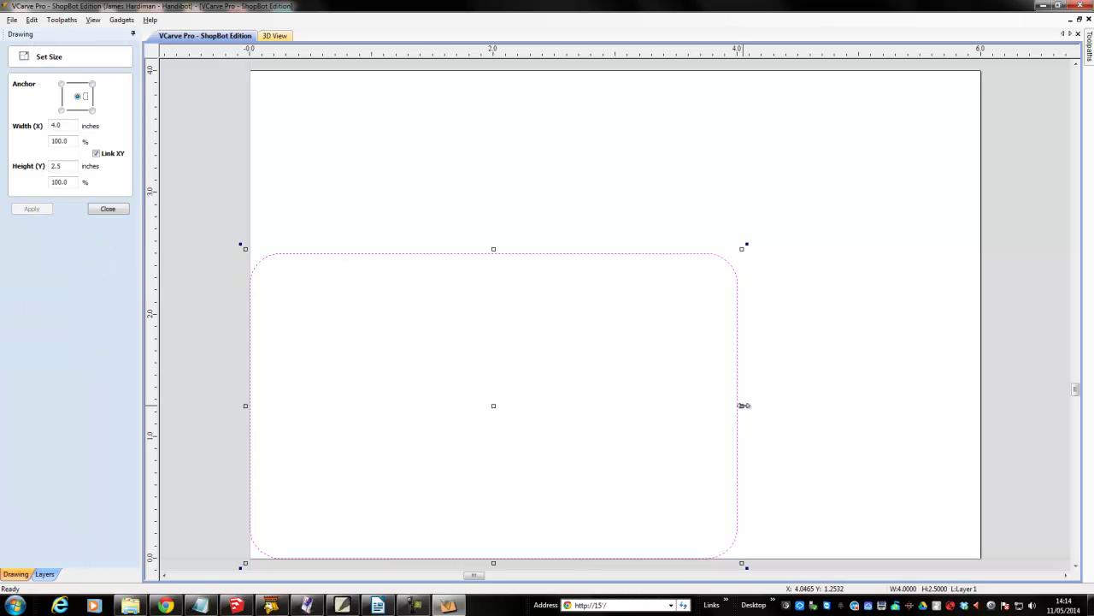
drag(741, 404, 941, 408)
drag(592, 247, 608, 126)
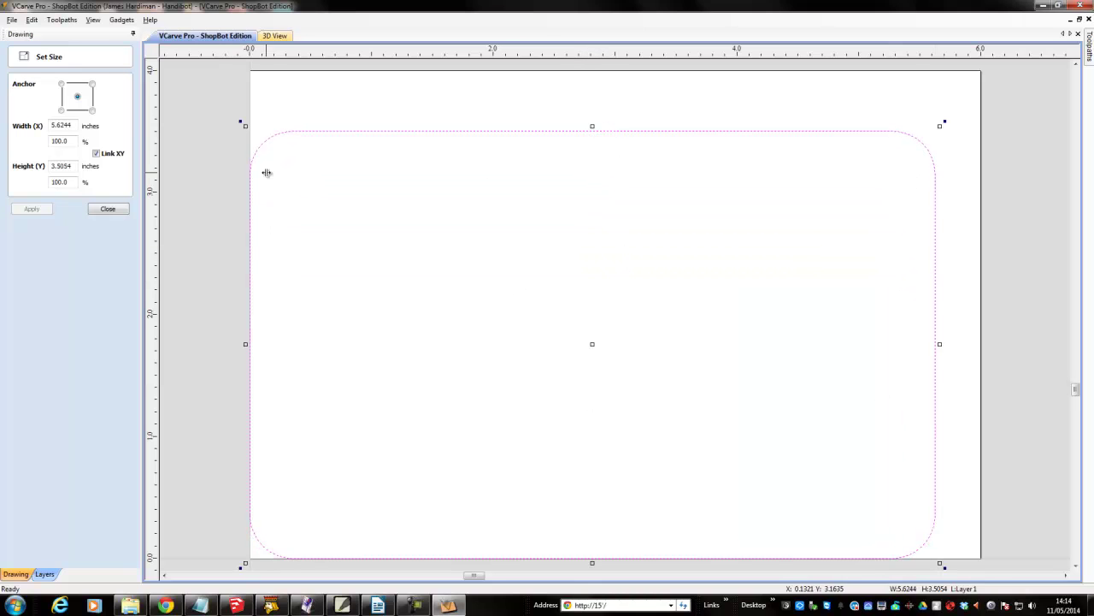
click(118, 211)
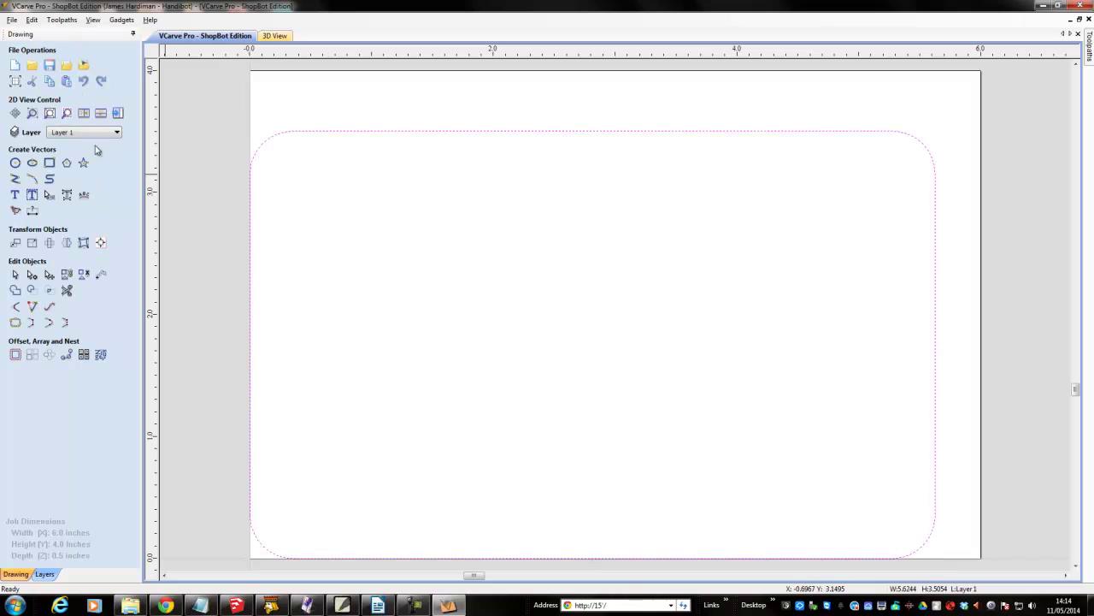
Center the rounded rectangle on the material in both directions
click(100, 243)
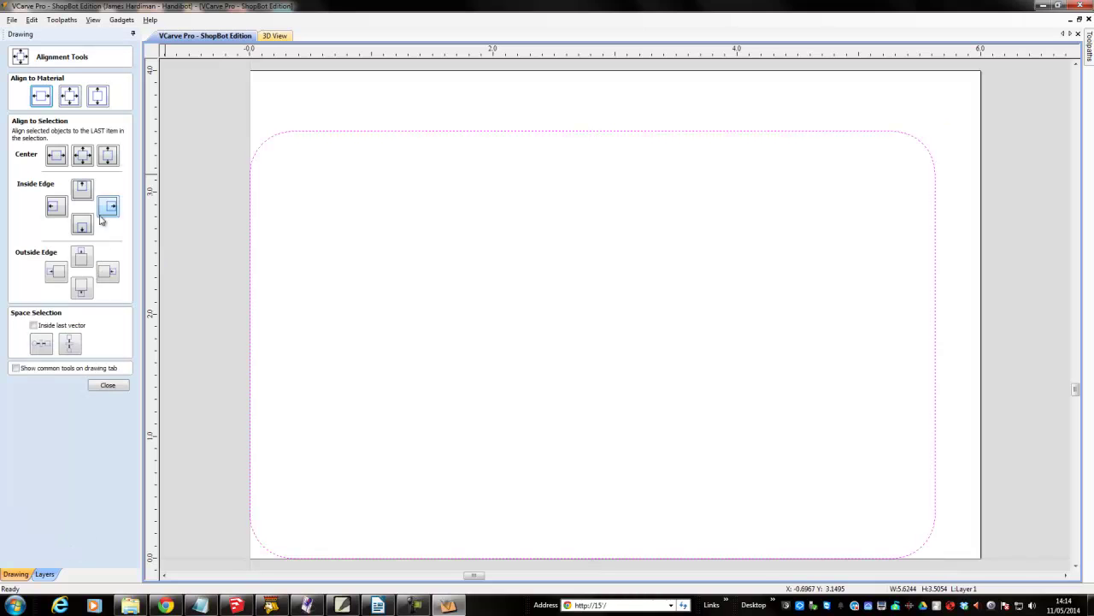
click(72, 96)
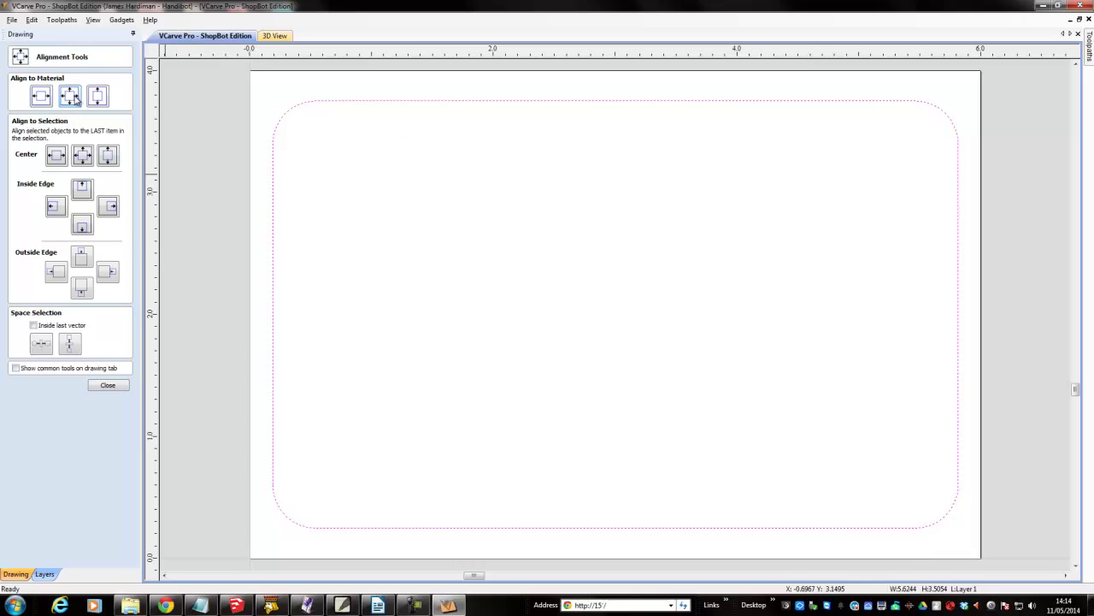
click(124, 387)
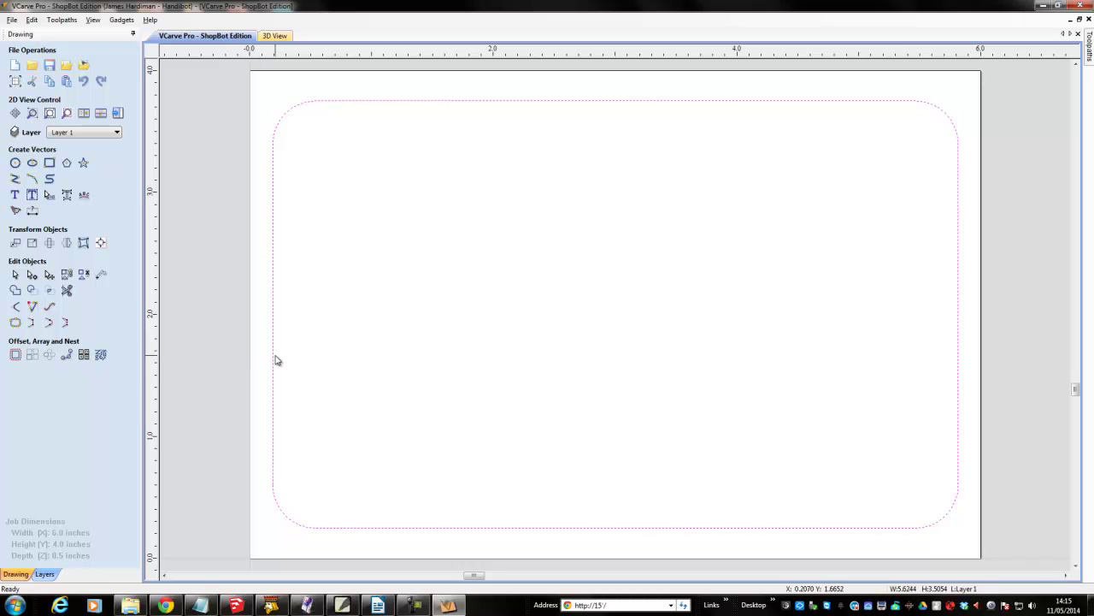
Shrink the rounded rectangle freehand from its left, right and top sides to about 5.45 by 3.46 inches
click(273, 361)
click(31, 242)
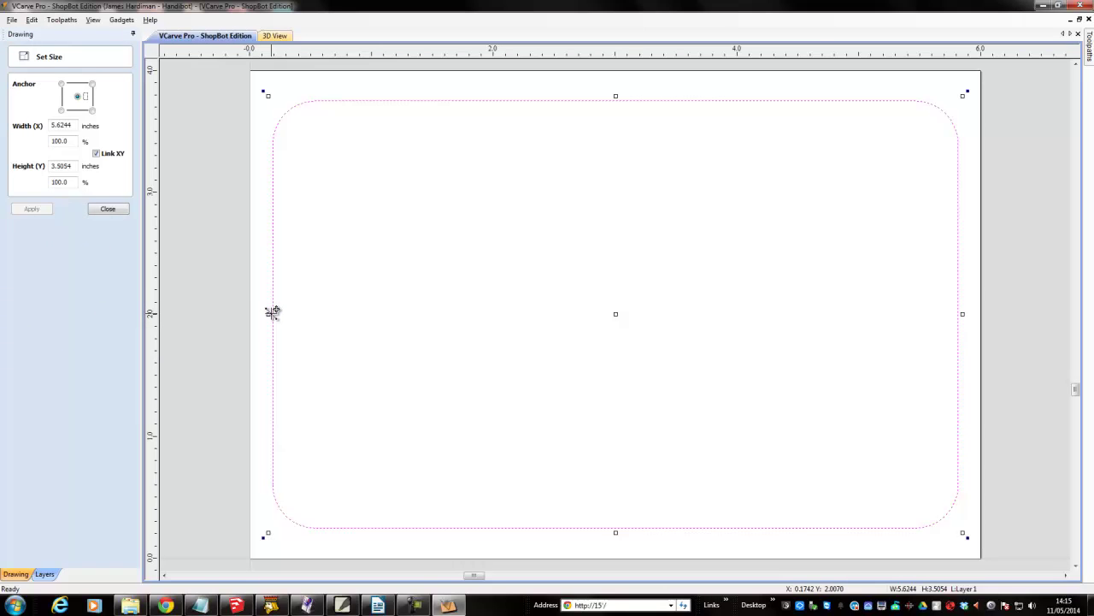
mouse_move(268, 314)
mouse_down()
mouse_move(289, 325)
mouse_move(279, 314)
mouse_up()
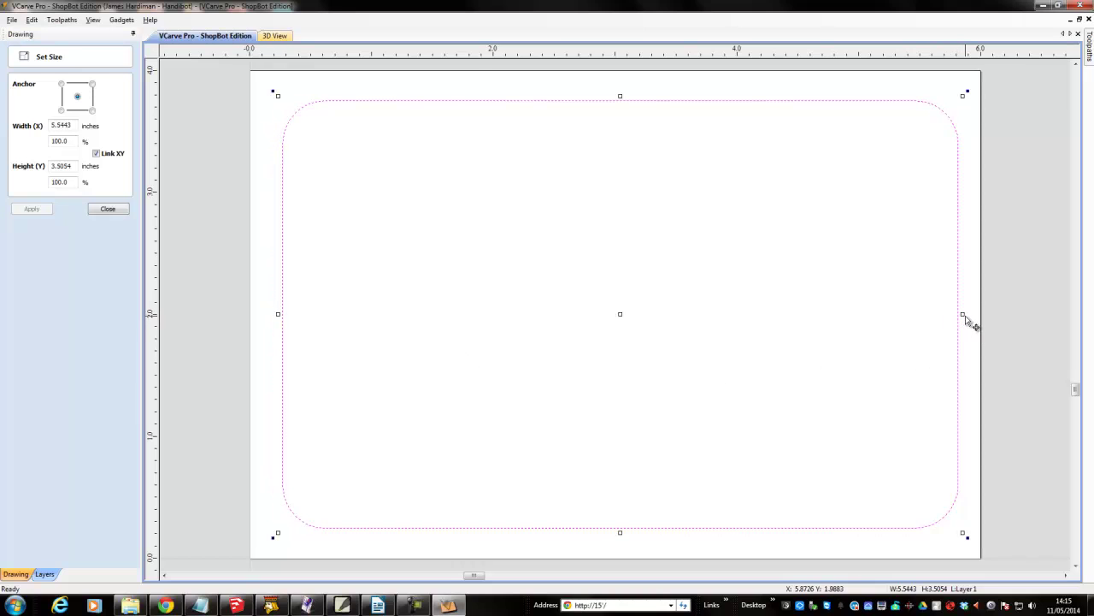
drag(965, 314, 933, 328)
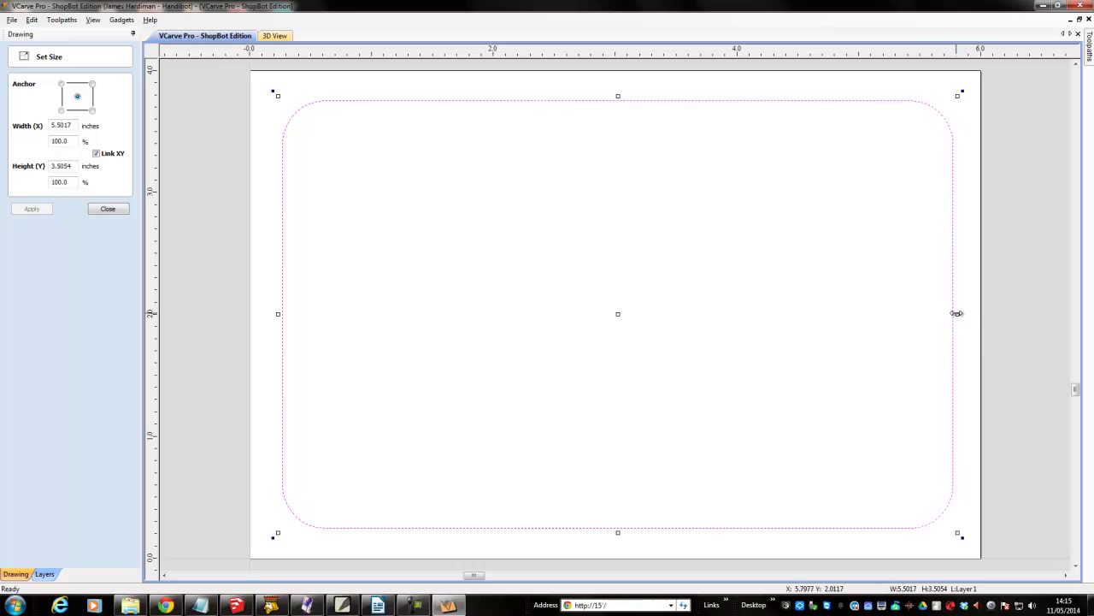
drag(956, 314, 949, 317)
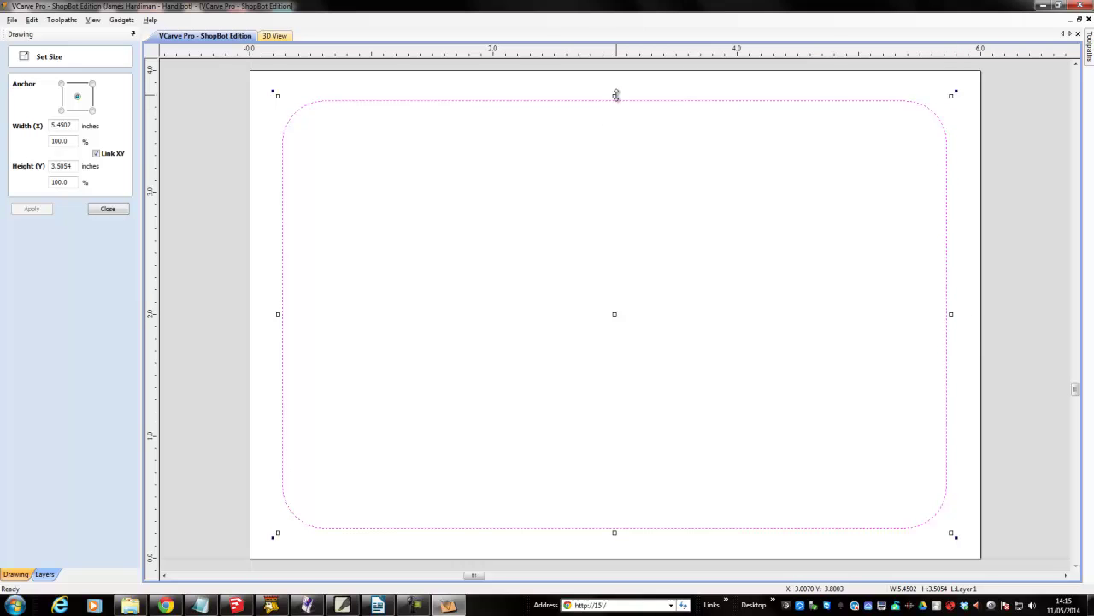
drag(615, 95, 618, 103)
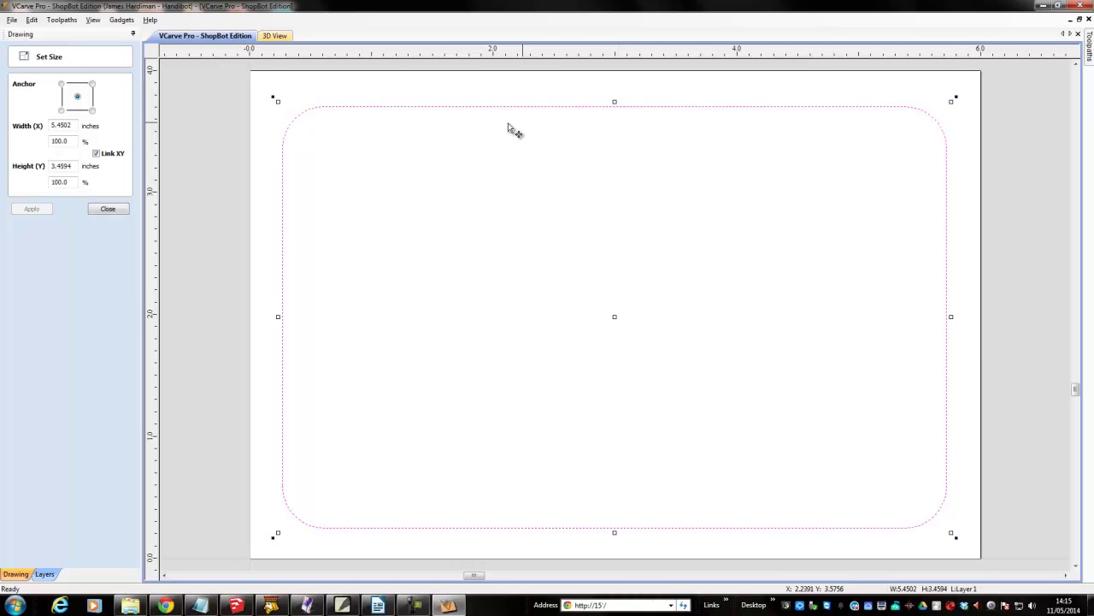
click(99, 212)
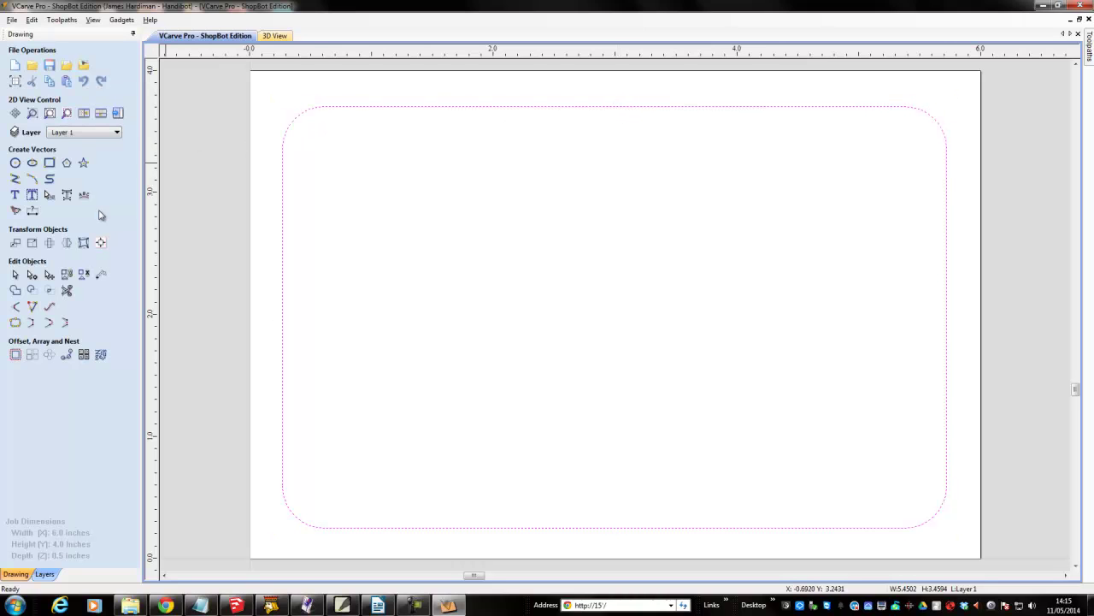
Re-center the resized rounded rectangle on the material in both directions and deselect it
click(100, 243)
click(75, 98)
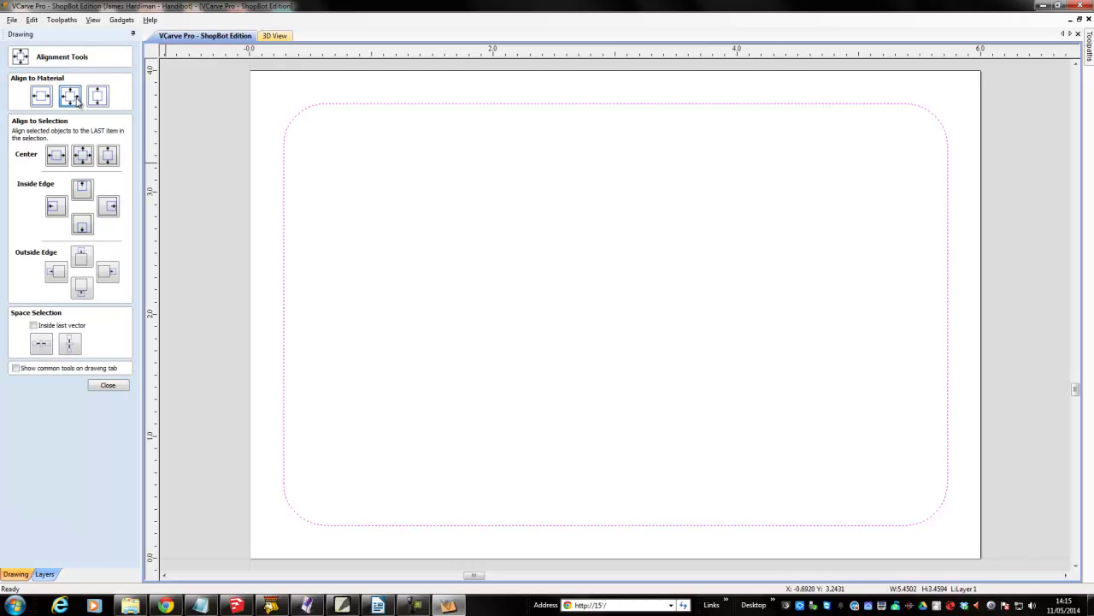
click(108, 385)
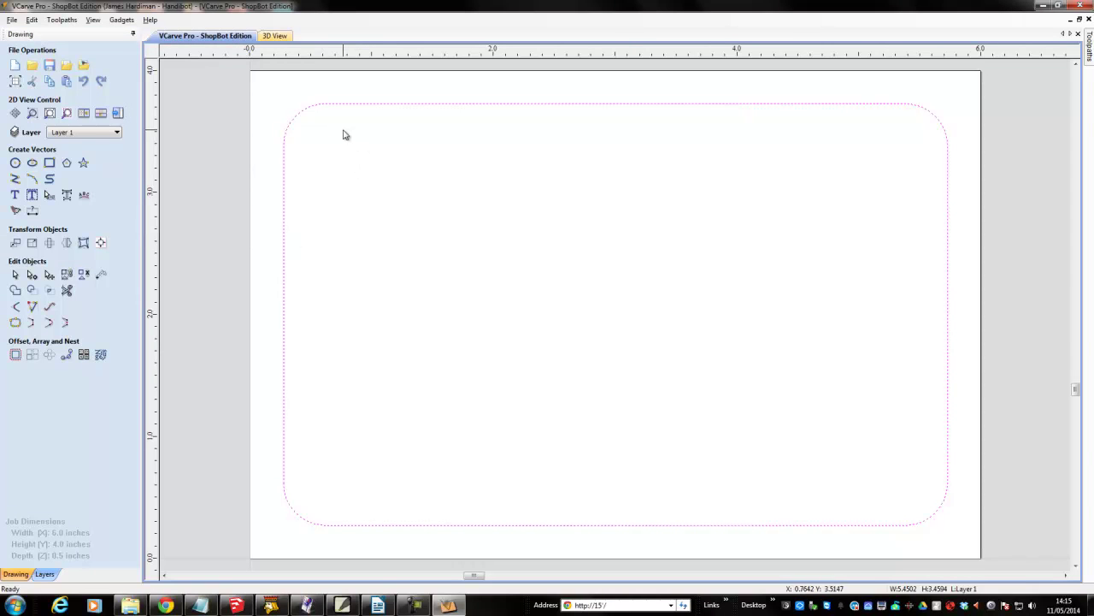
click(212, 177)
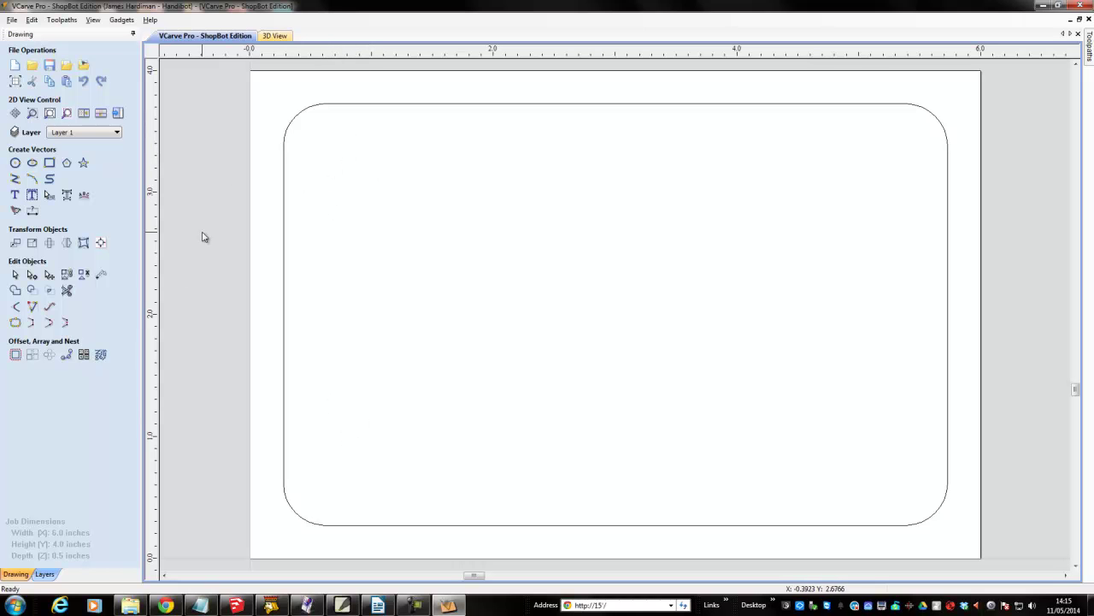
Create a second rectangle, 4 by 2.5 inches, anchored at 0, 0 with 0.25 inch internal radiused corners
click(49, 163)
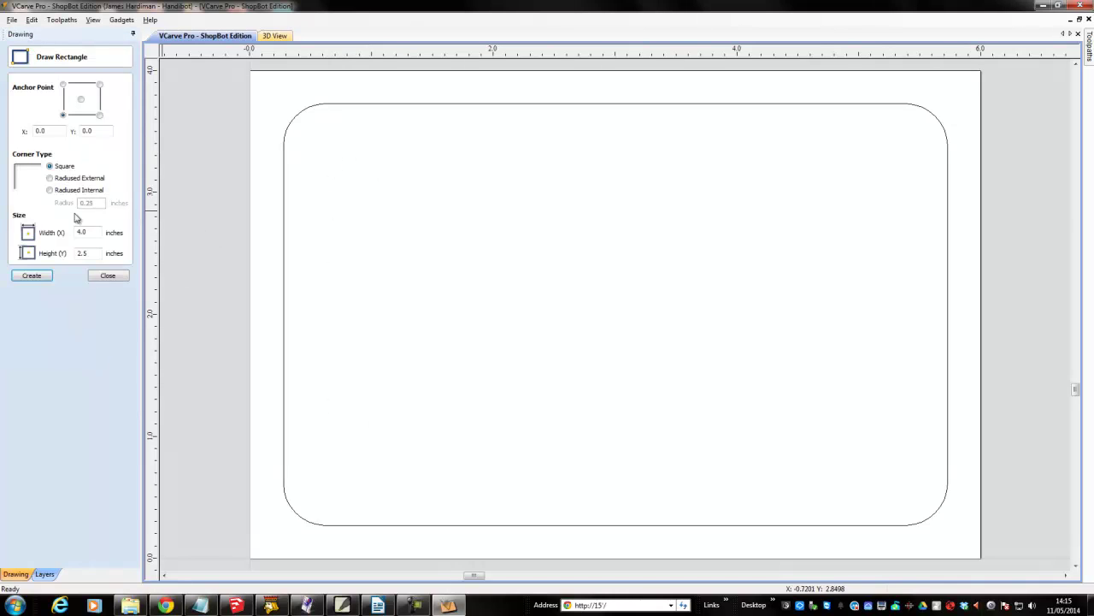
click(56, 191)
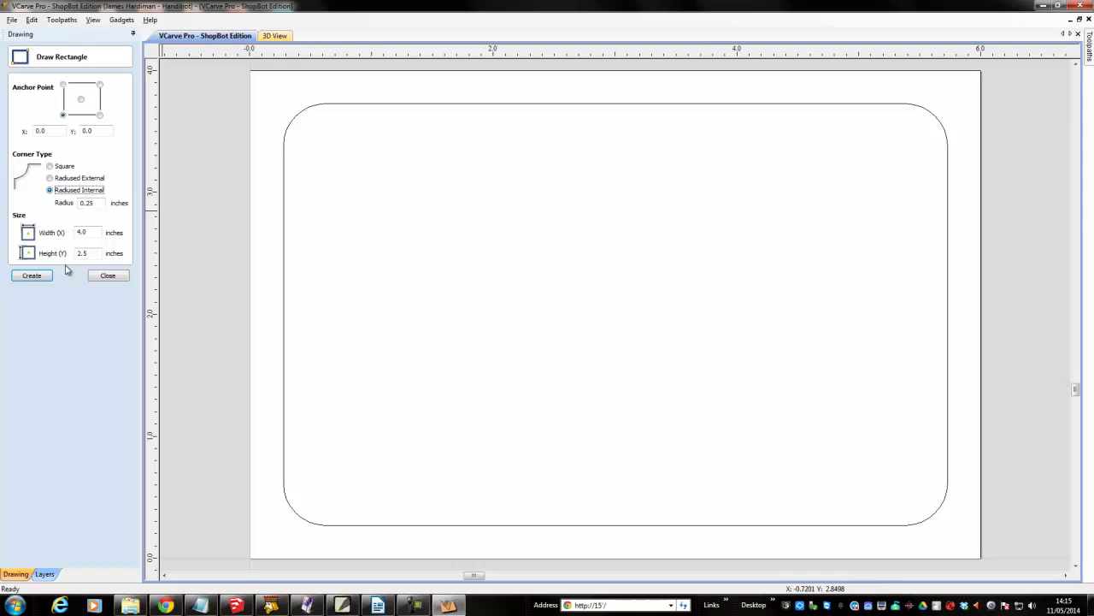
click(36, 276)
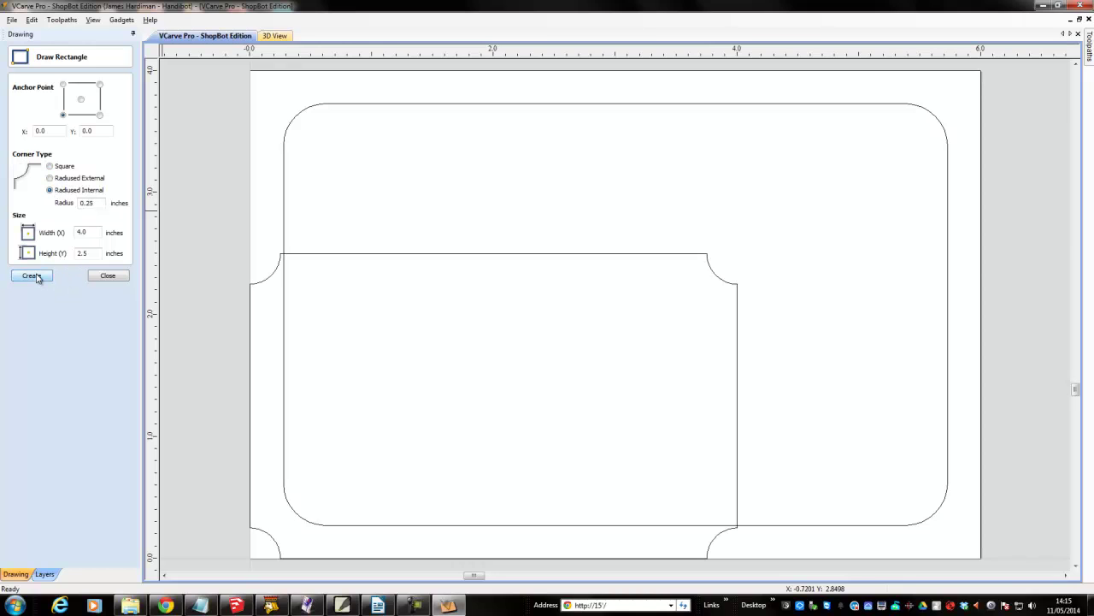
click(111, 276)
Move the internal-radius rectangle inside the rounded border, with its center at about X 2.51, Y 2.25 inches
click(373, 256)
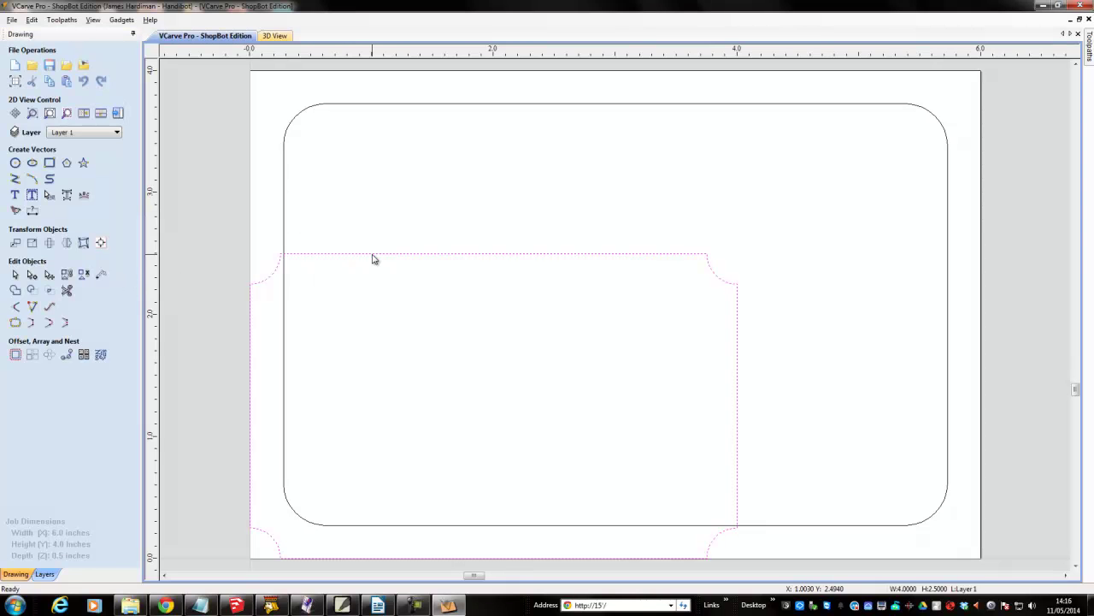
click(449, 237)
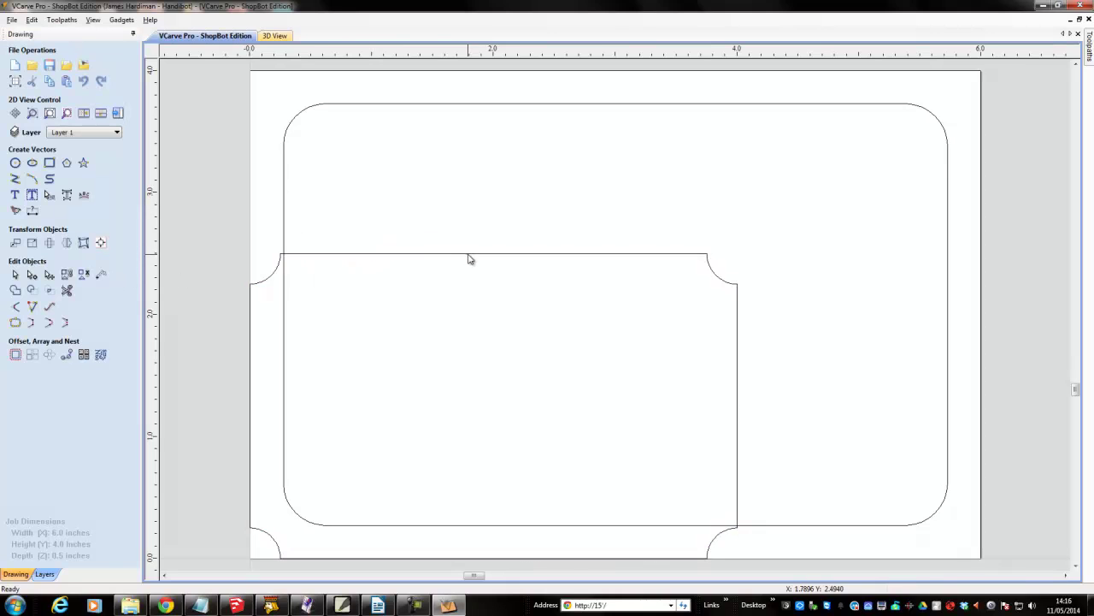
click(469, 255)
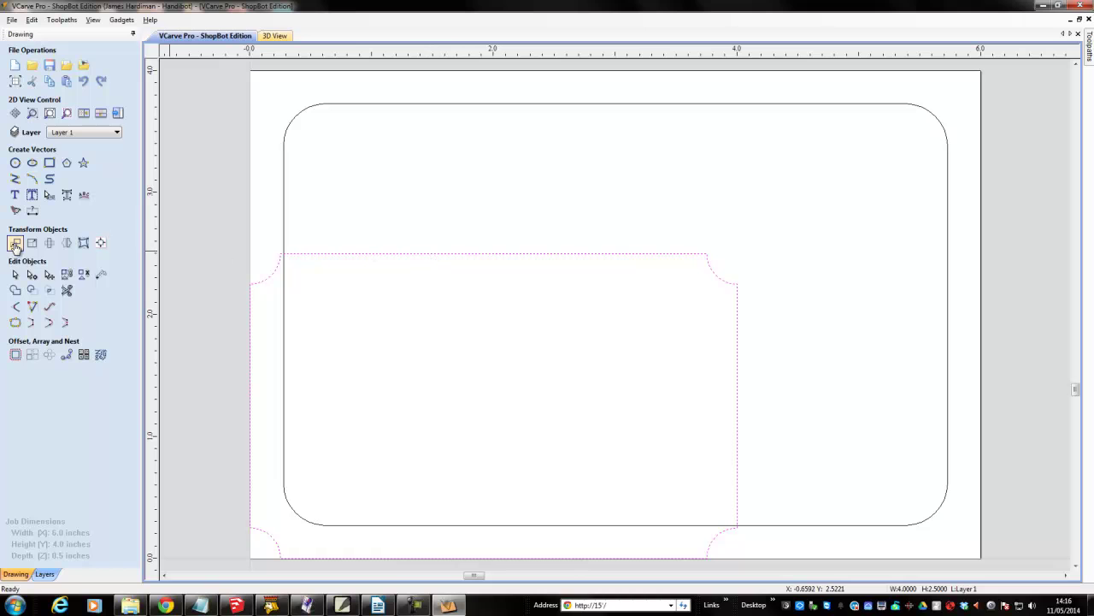
click(14, 243)
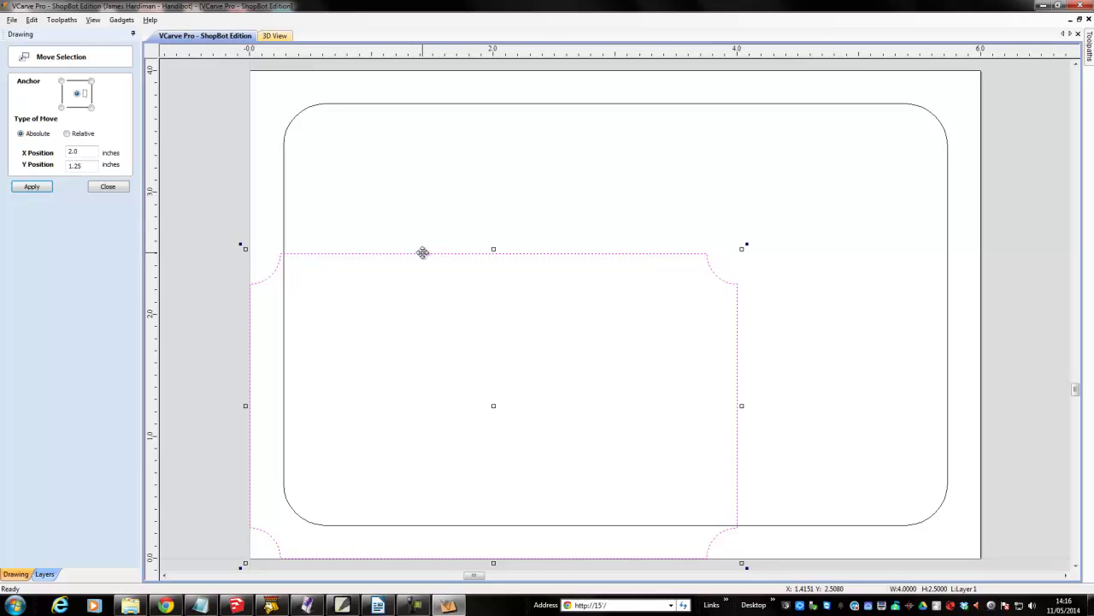
drag(450, 254, 489, 142)
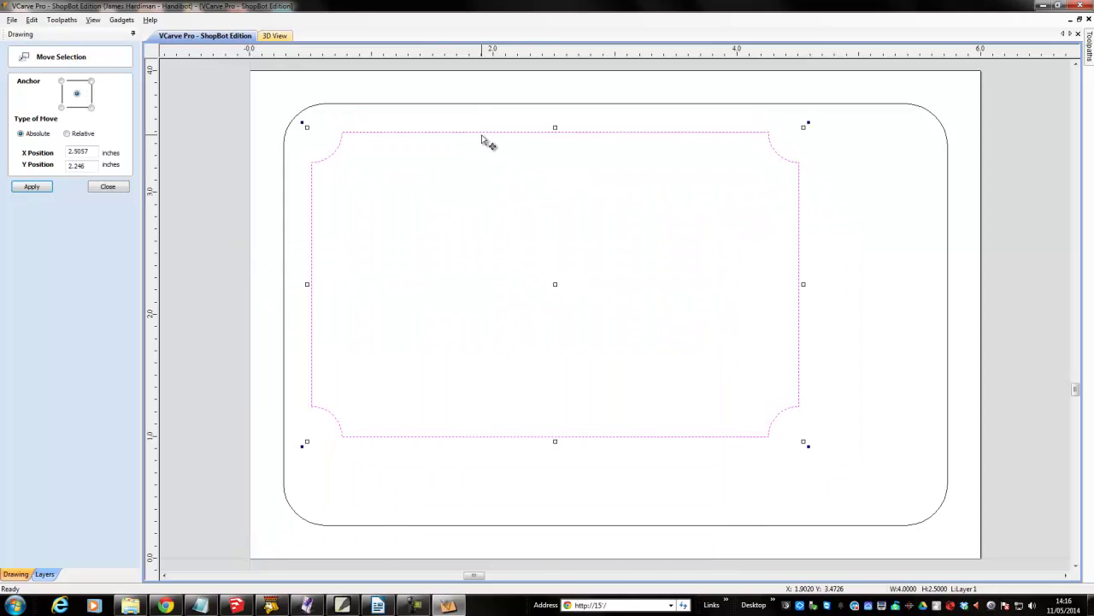
click(40, 188)
click(109, 187)
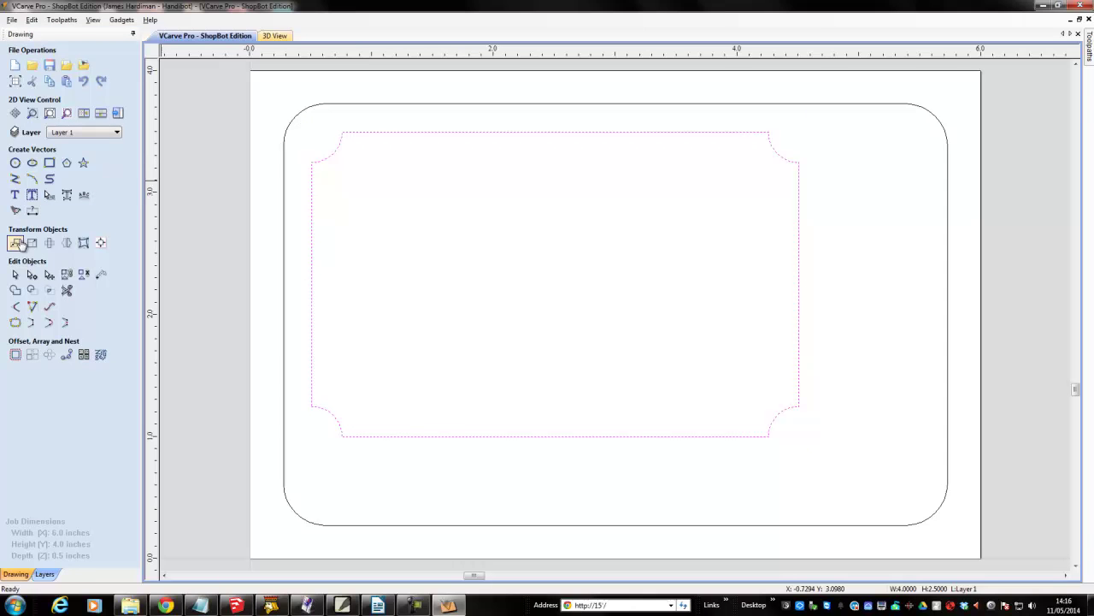
Stretch the internal-radius rectangle's bottom and right sides to a size of about 4.94 by 2.97 inches
click(32, 243)
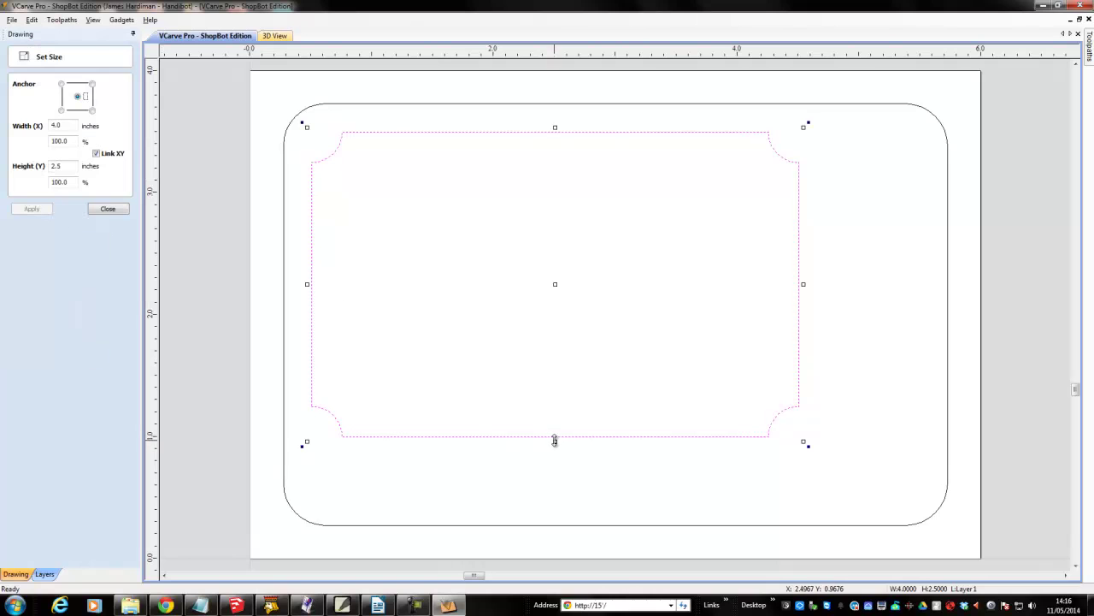
drag(555, 441, 555, 497)
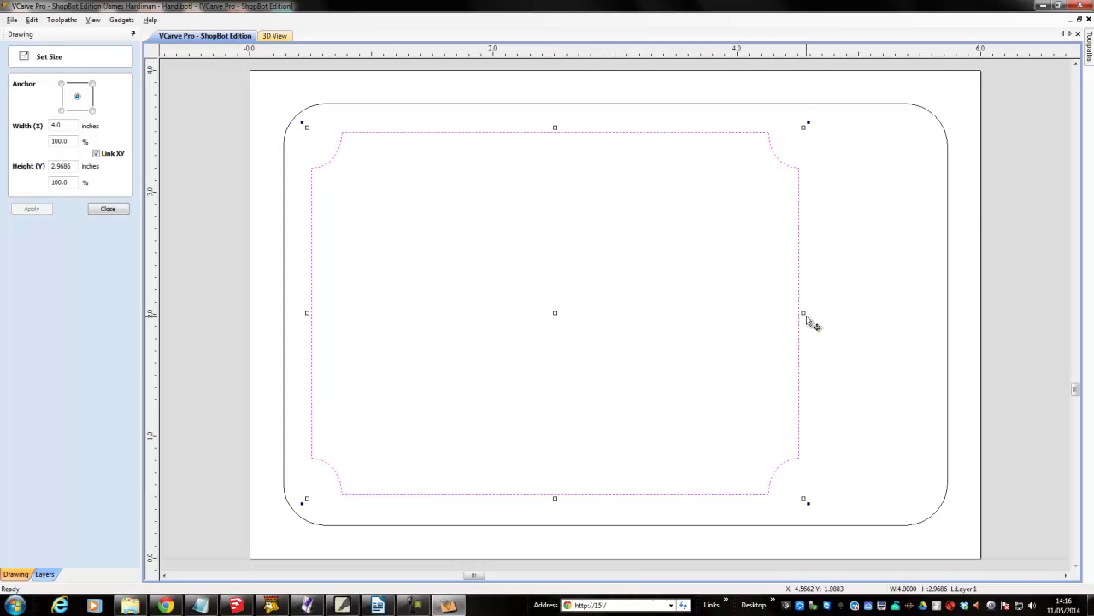
drag(804, 313, 916, 323)
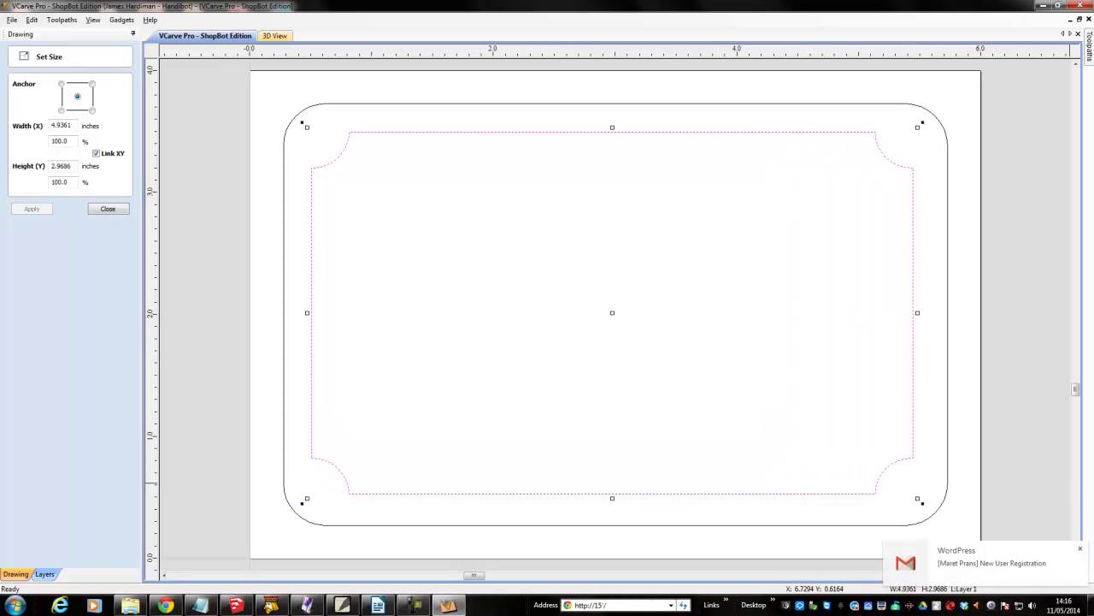
Finish resizing the internal-radius rectangle, center it on the material in both directions, and deselect it
click(1080, 548)
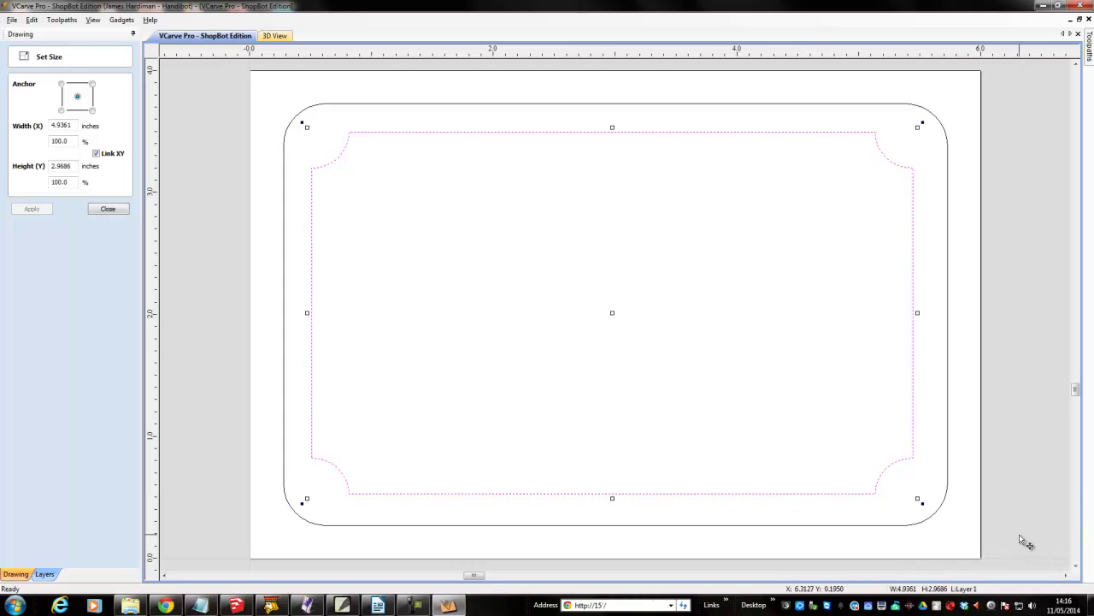
click(125, 212)
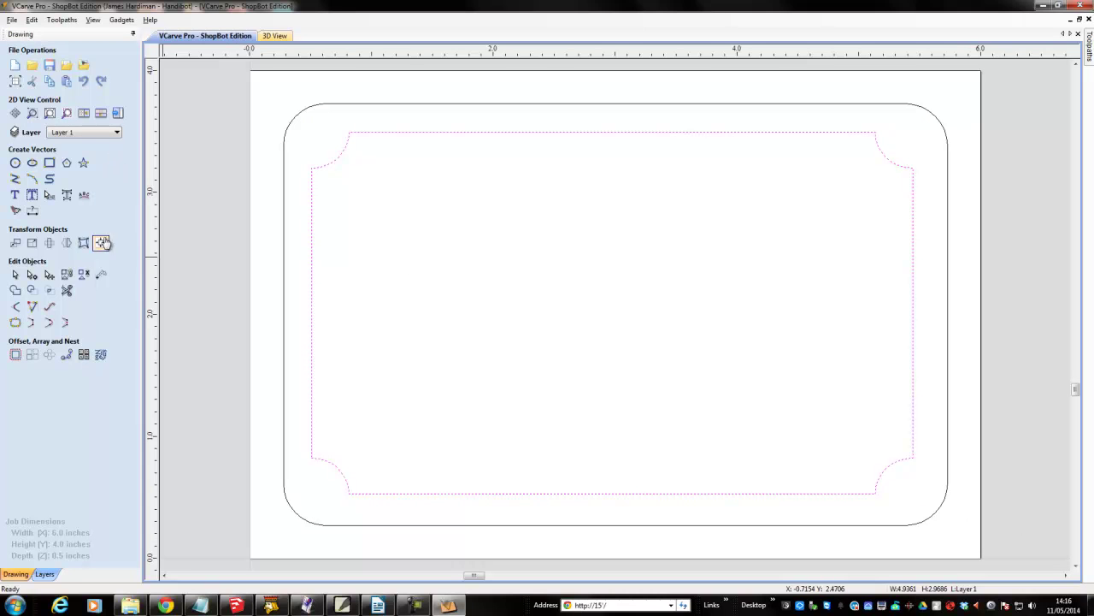
click(100, 243)
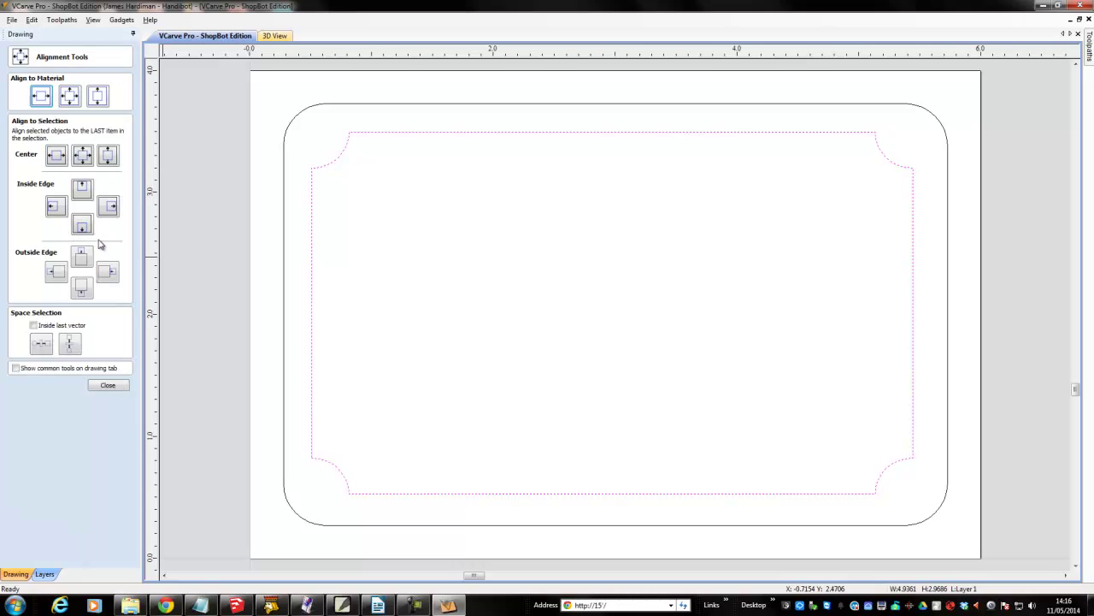
click(69, 95)
click(108, 386)
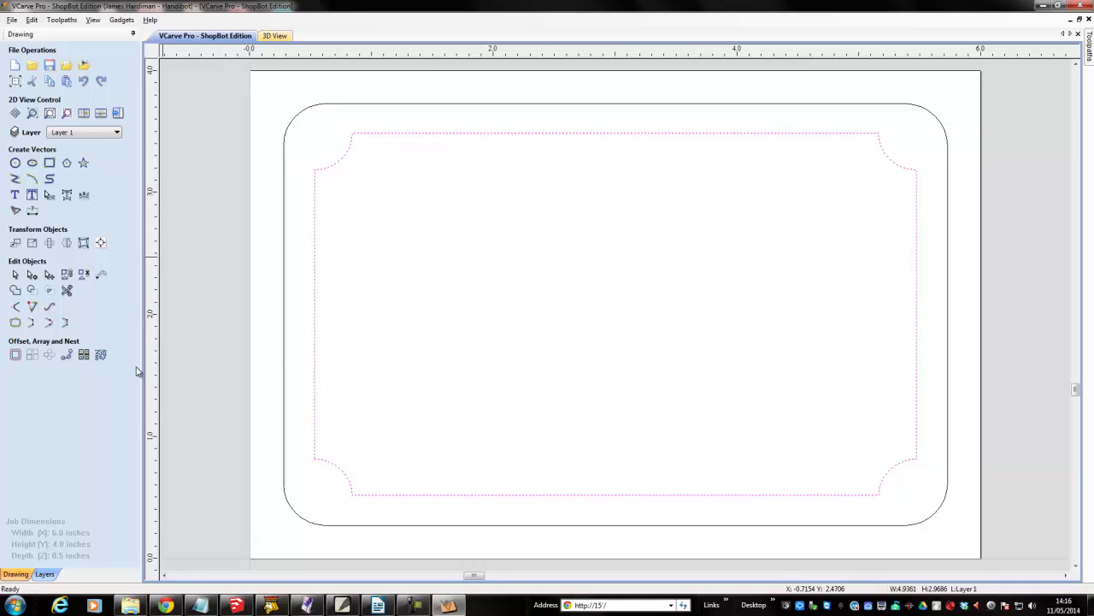
click(197, 361)
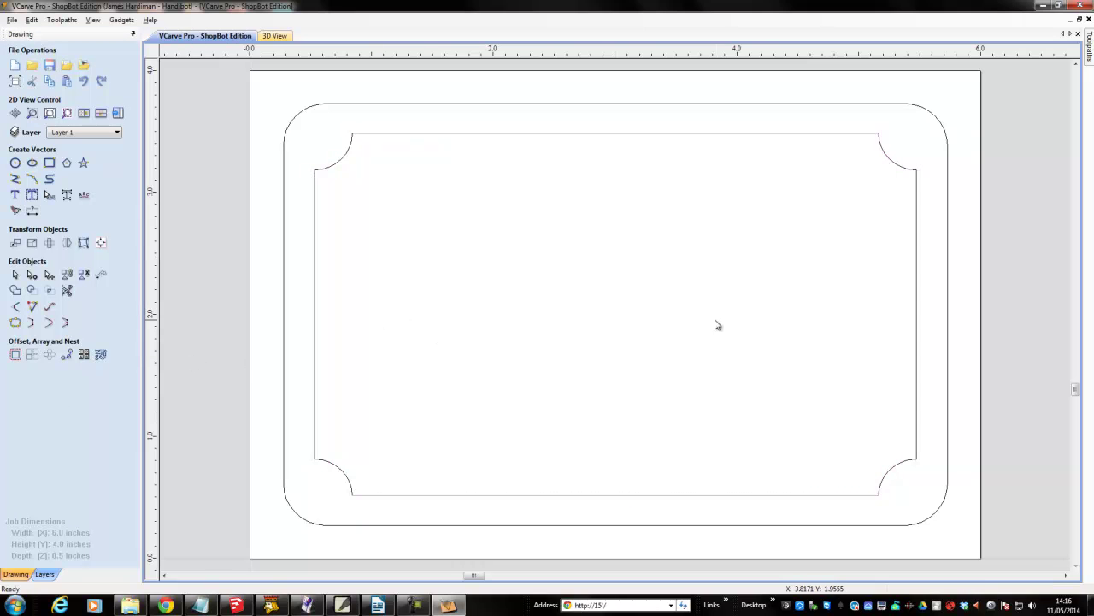
Create center-aligned text with the person's first name in Times New Roman, 1.0 inch high, anchored at 0, 0
click(16, 196)
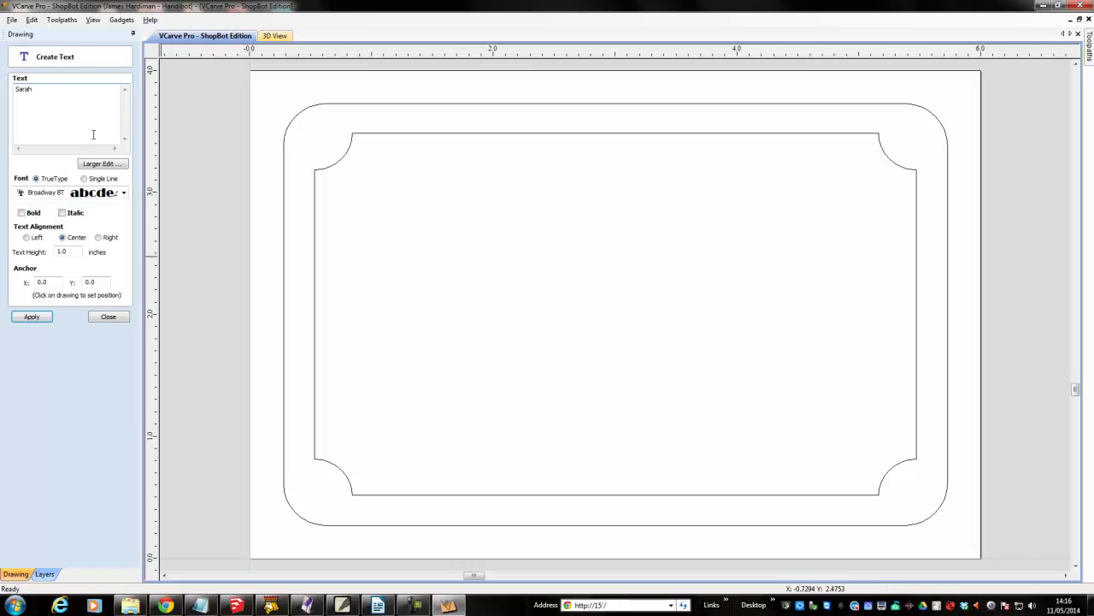
click(124, 193)
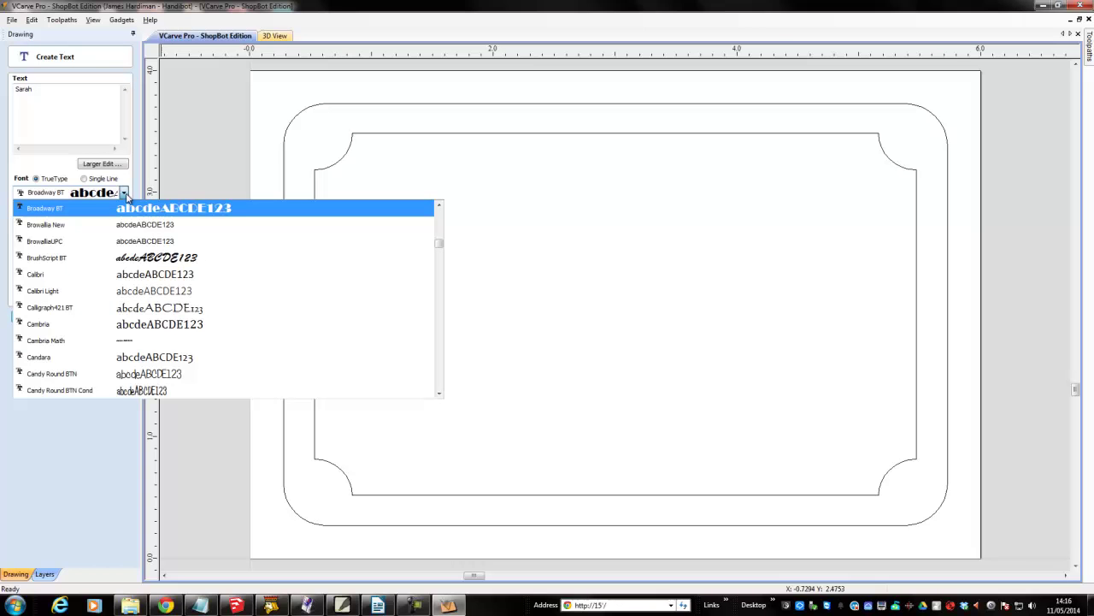
key(t)
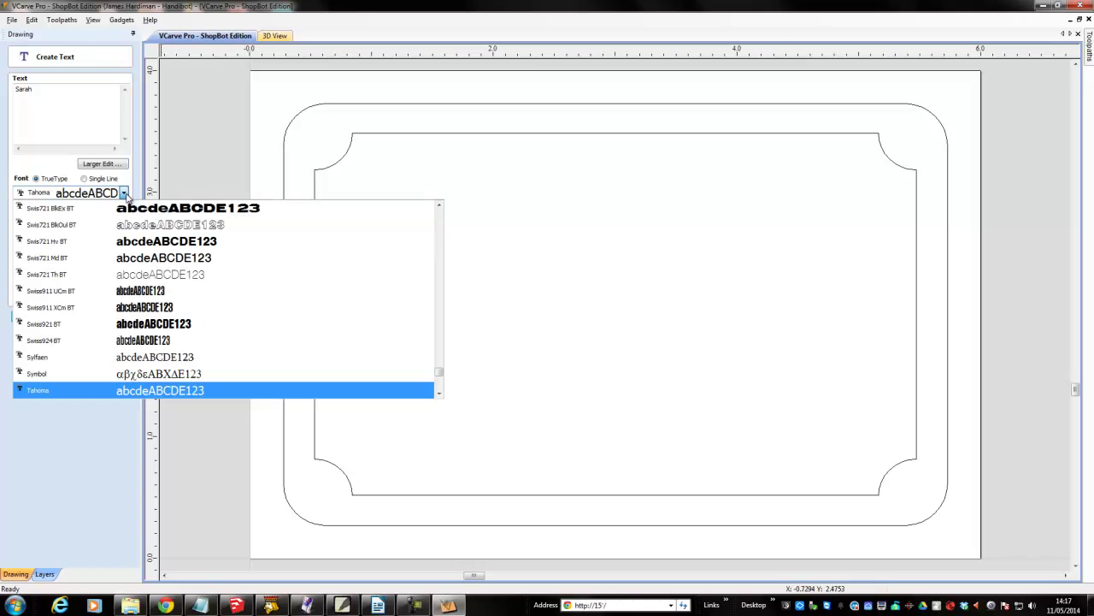
click(441, 394)
click(441, 394)
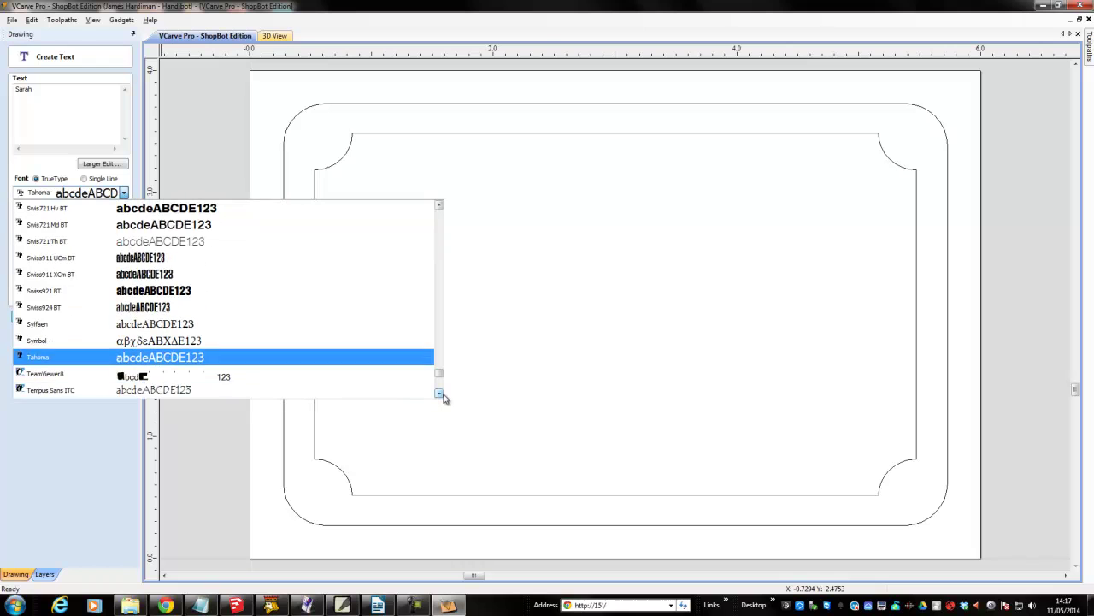
click(441, 394)
click(441, 395)
click(441, 394)
click(441, 394)
click(441, 394)
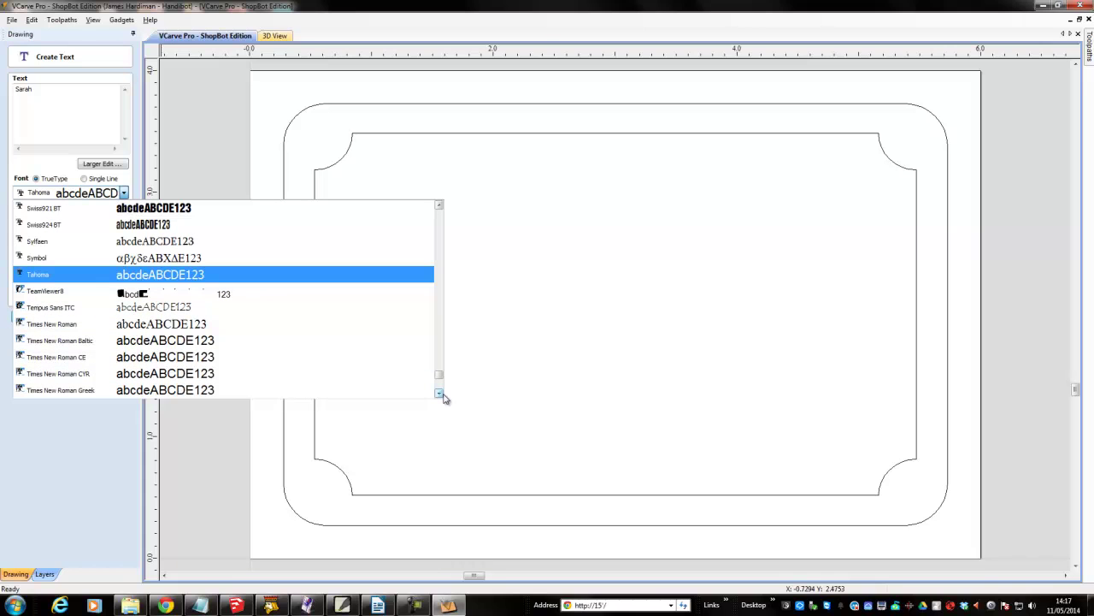
click(211, 325)
click(32, 317)
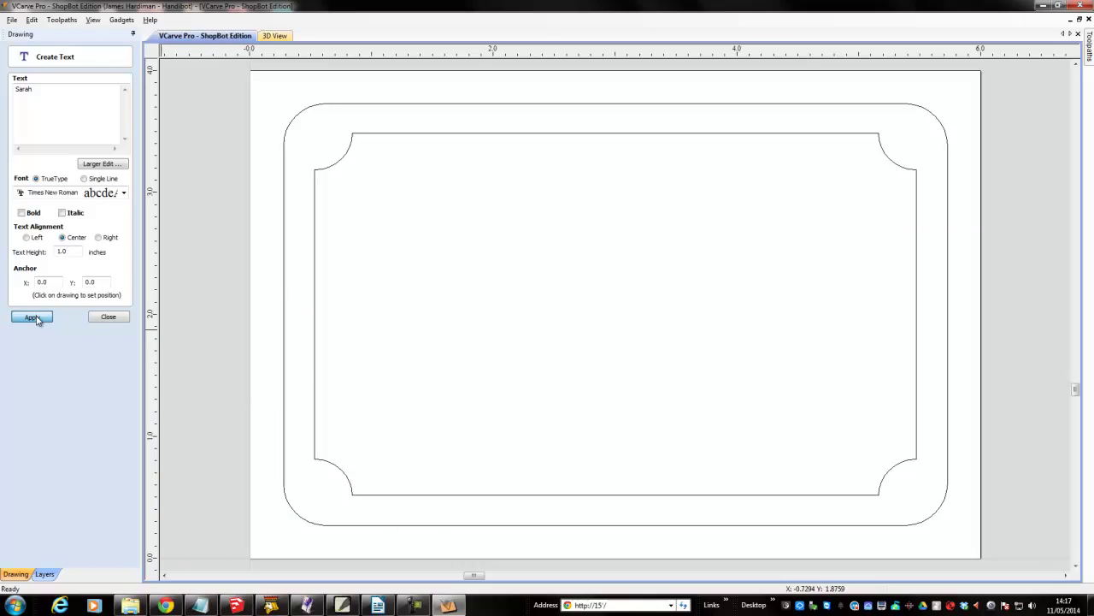
click(109, 318)
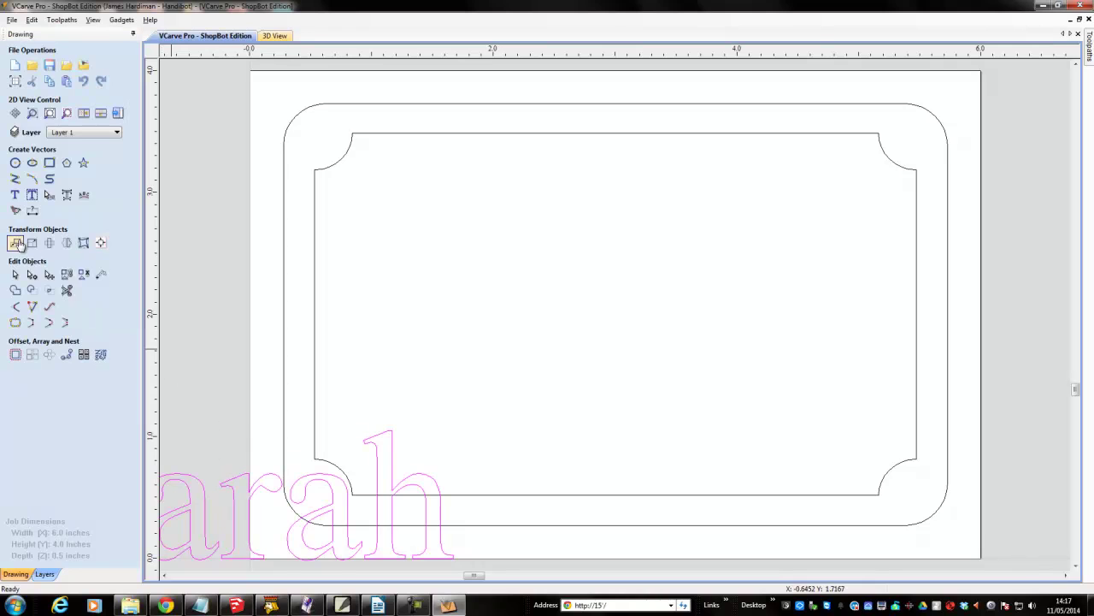
Move the name text inside the inner border and enlarge it proportionally to about 4.25 by 1.37 inches
click(14, 243)
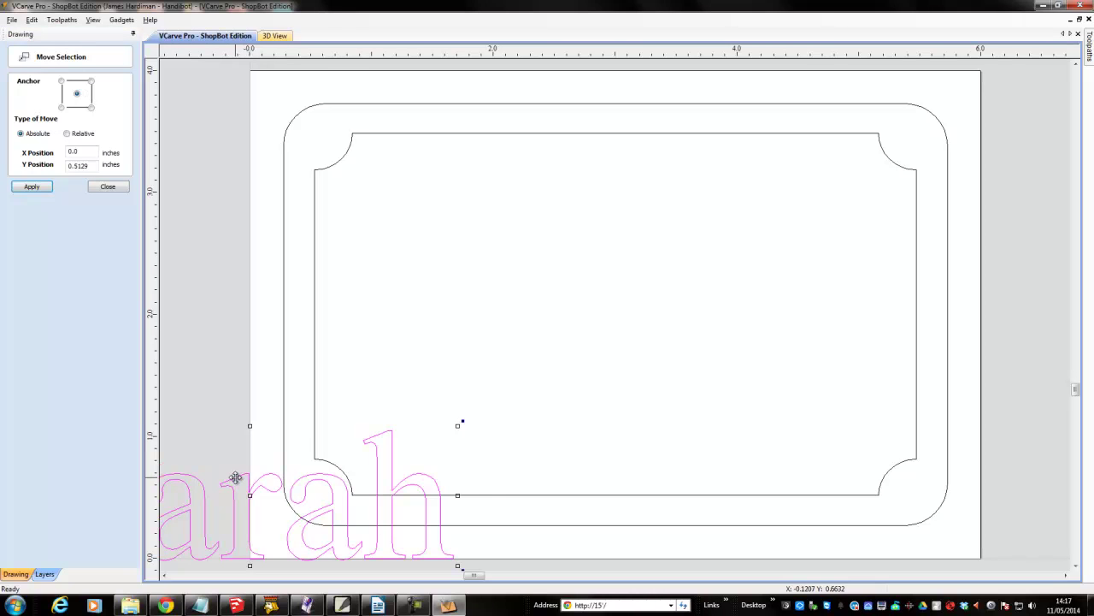
drag(236, 477, 539, 299)
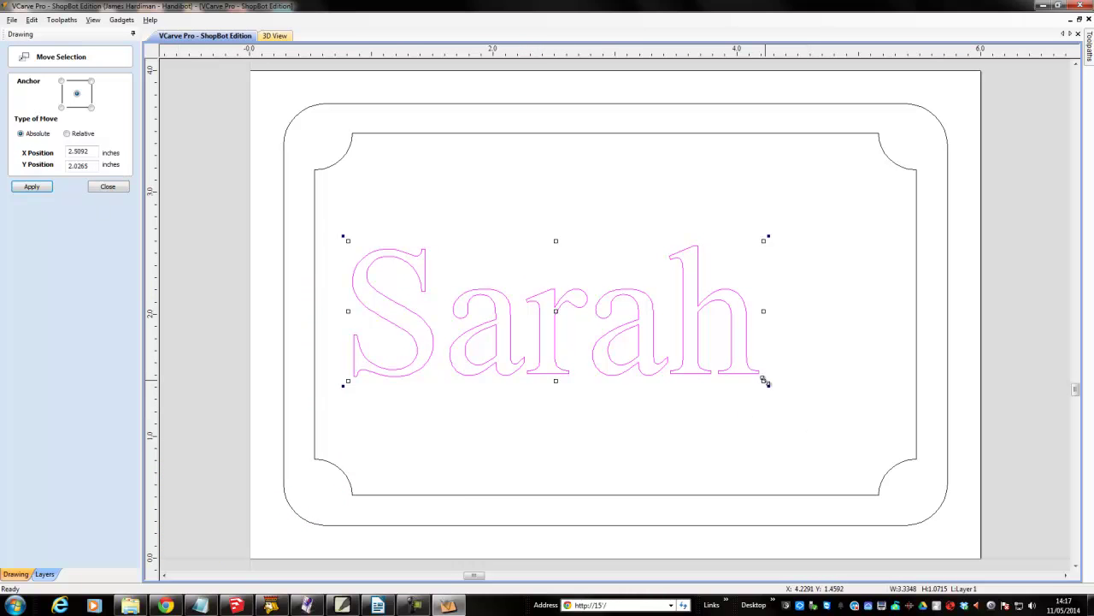
drag(765, 383, 850, 410)
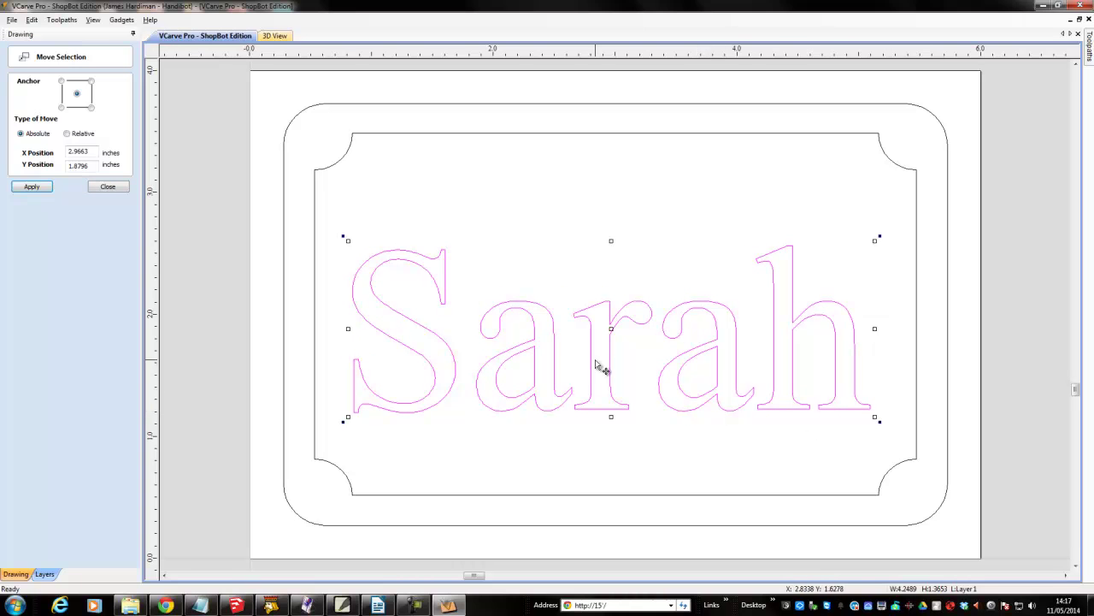
click(106, 187)
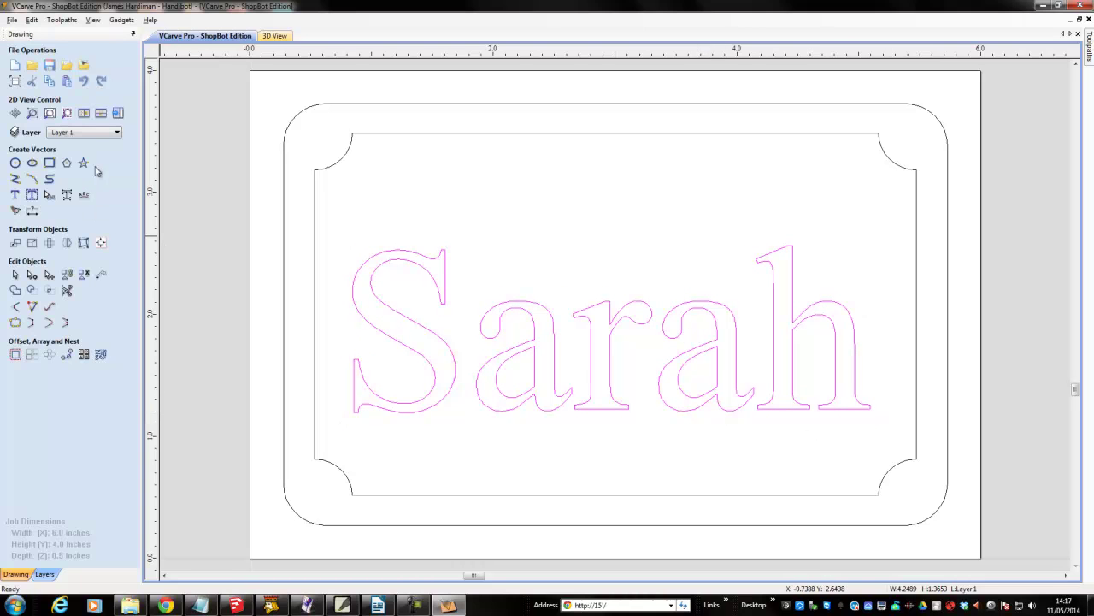
Center the enlarged name text on the material in both directions and deselect it
click(101, 242)
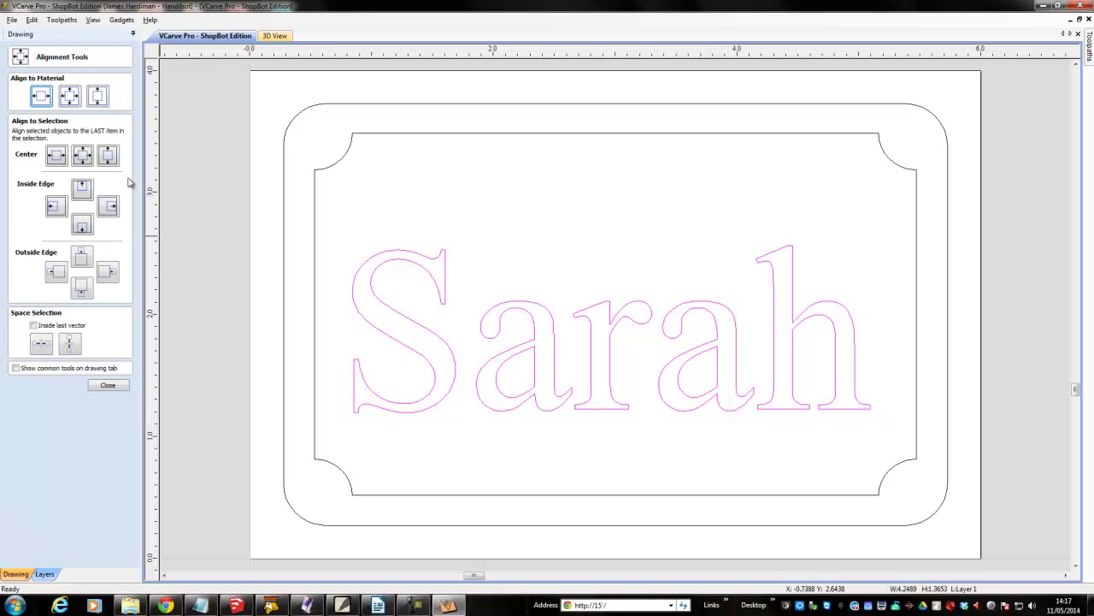
click(70, 97)
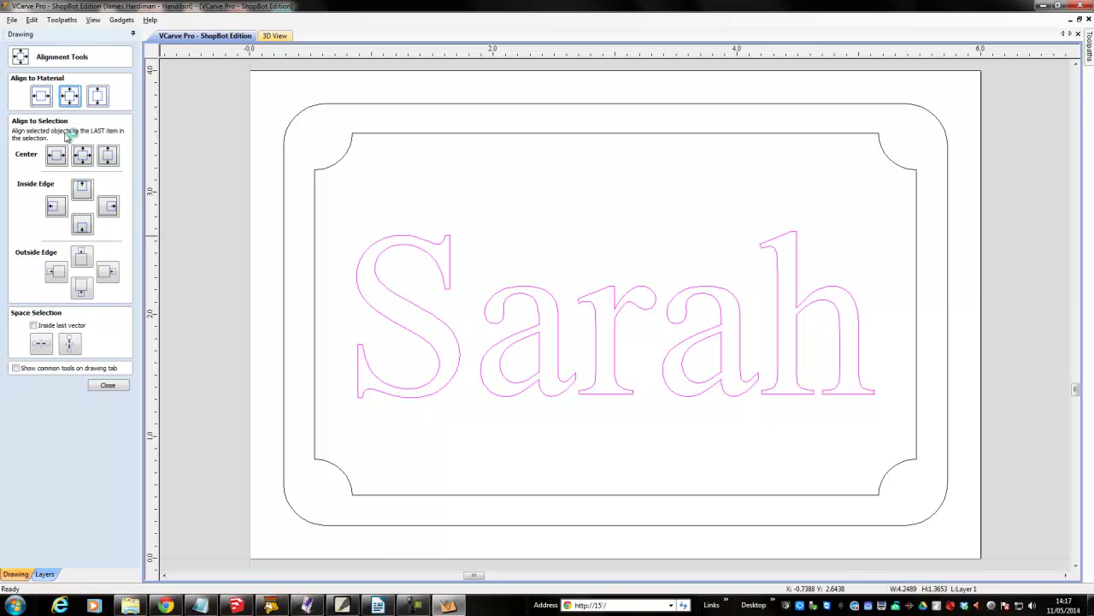
click(108, 385)
click(192, 341)
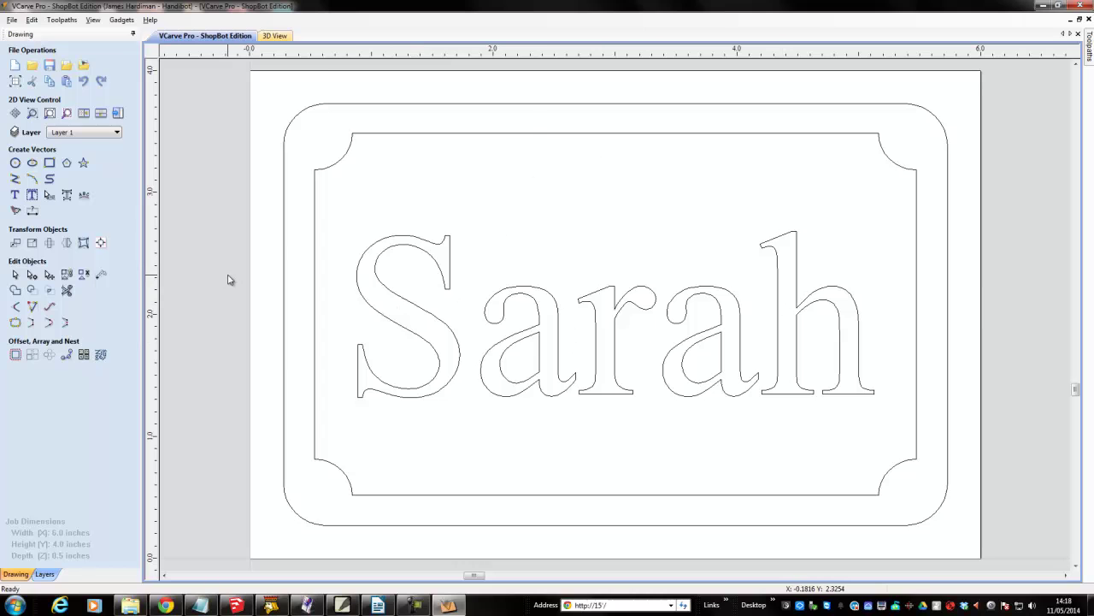
Switch to the toolpath layout and start a V-Carve / Engraving toolpath on the name text with a 0.15 inch flat depth
click(117, 113)
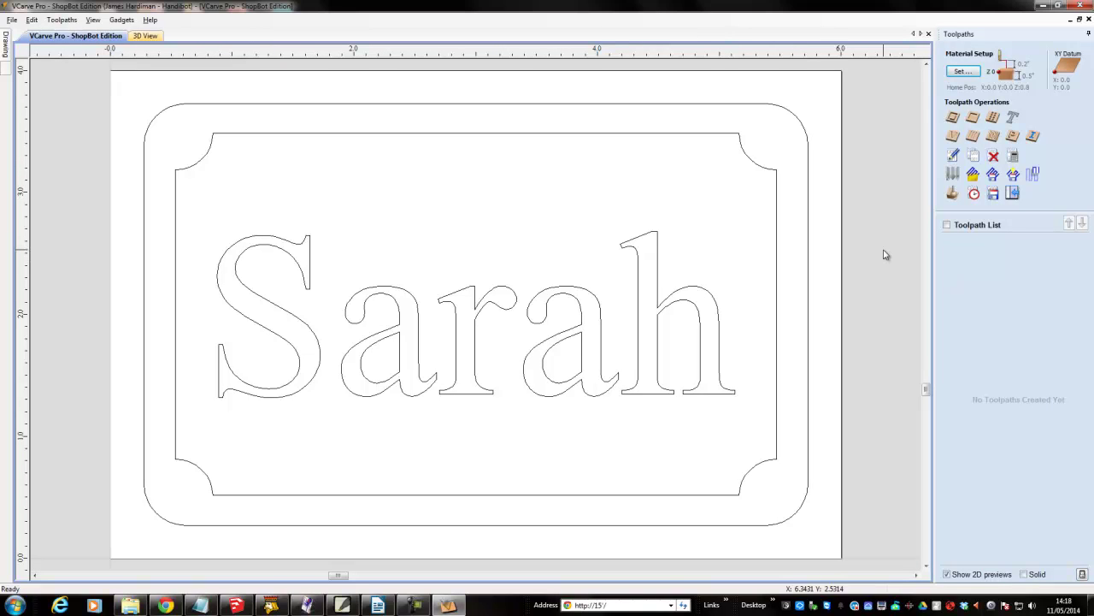
click(719, 326)
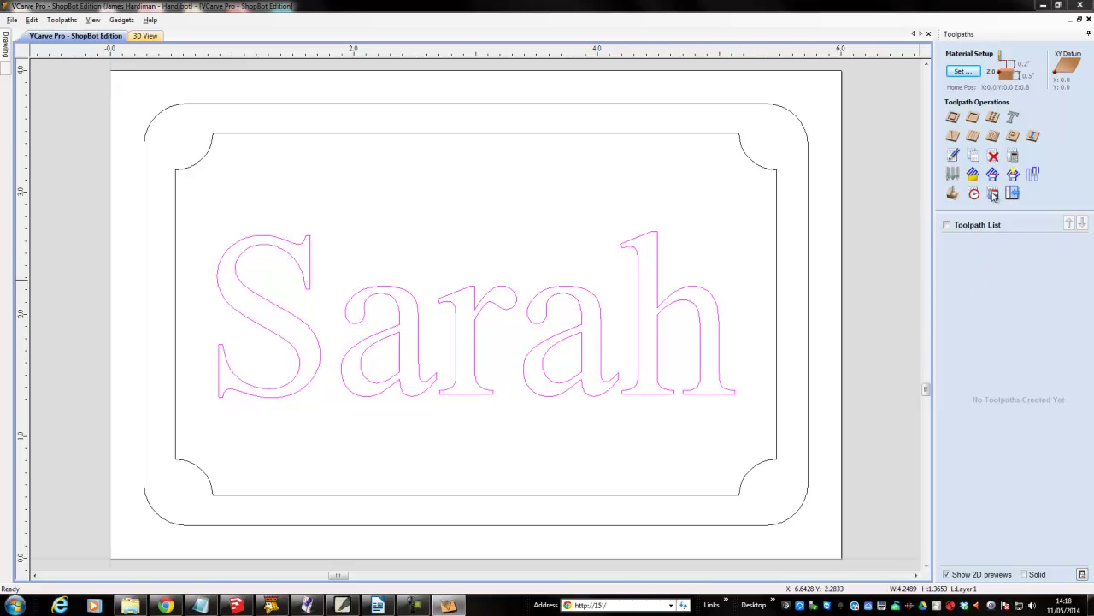
click(954, 137)
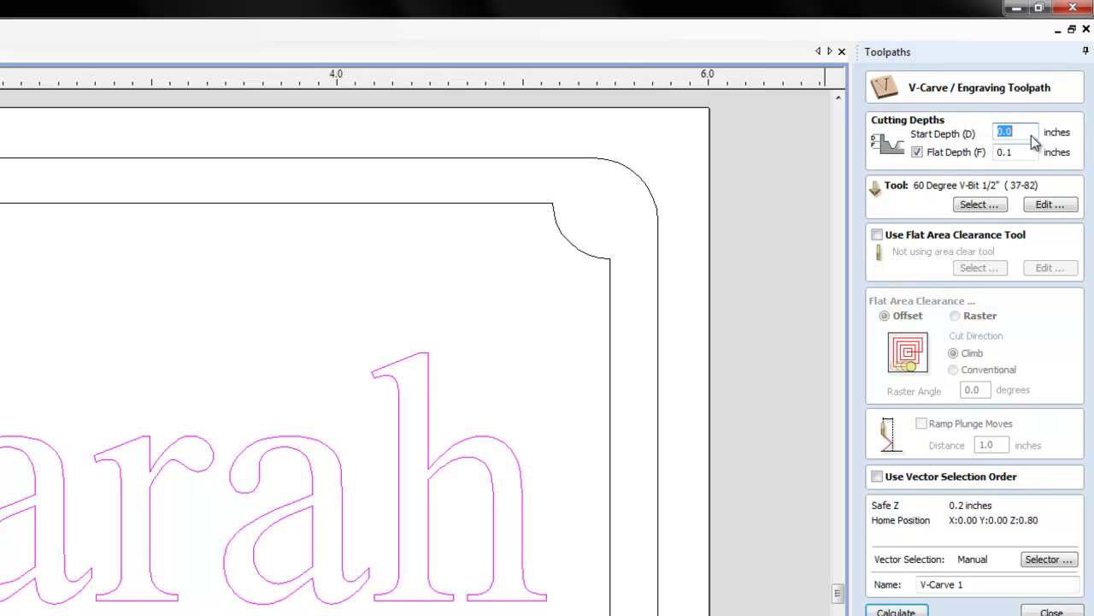
click(1025, 152)
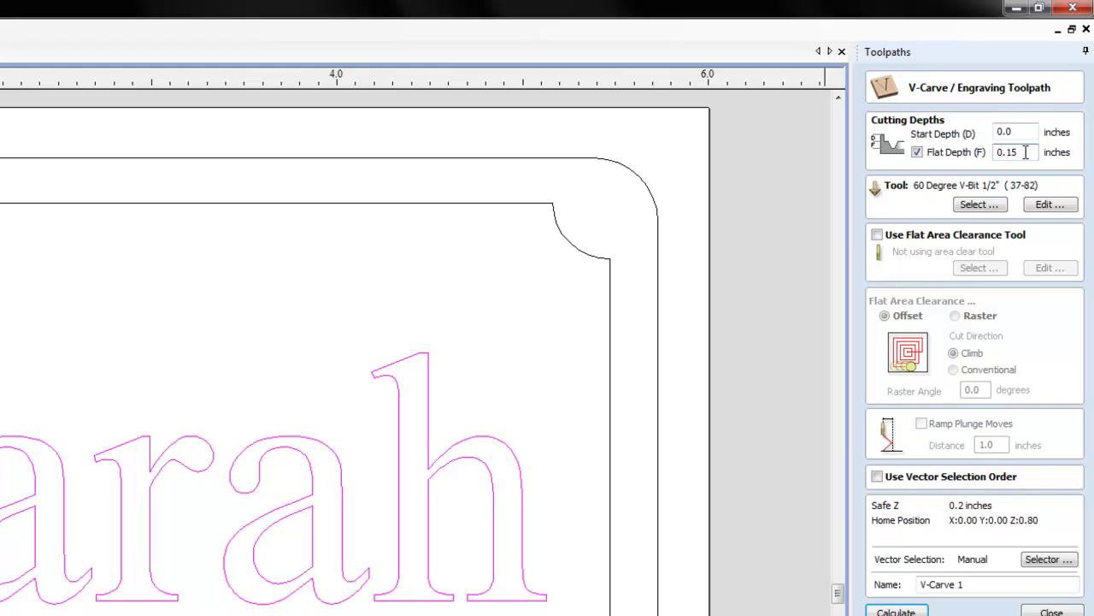
Assign the 60 Degree V-Bit 1/2" (37-82) from the SB Starter Set wood tools to the V-carve toolpath
click(983, 205)
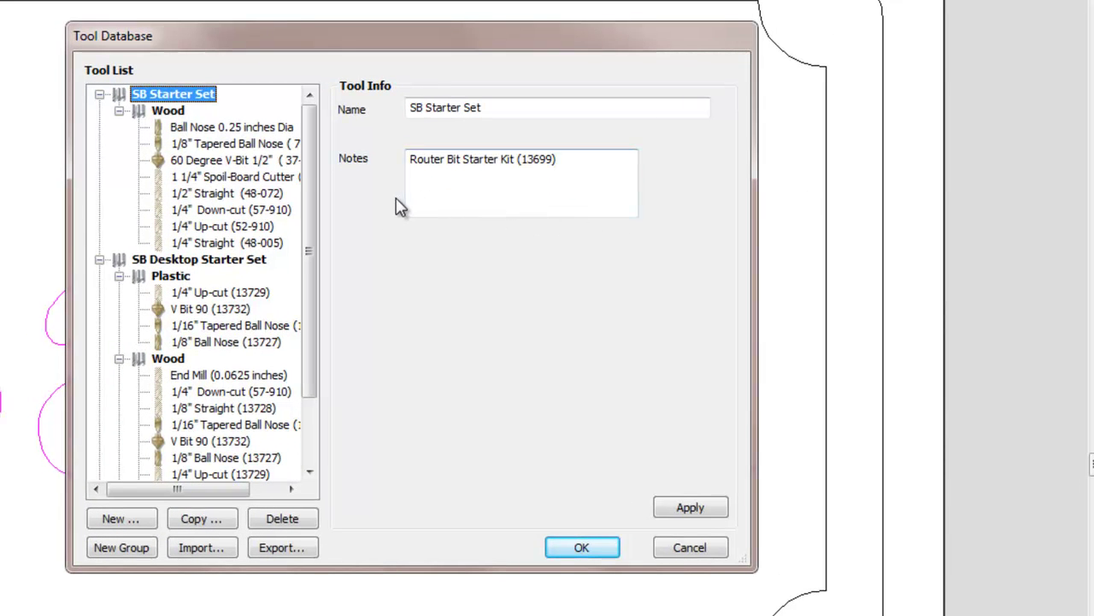
click(229, 162)
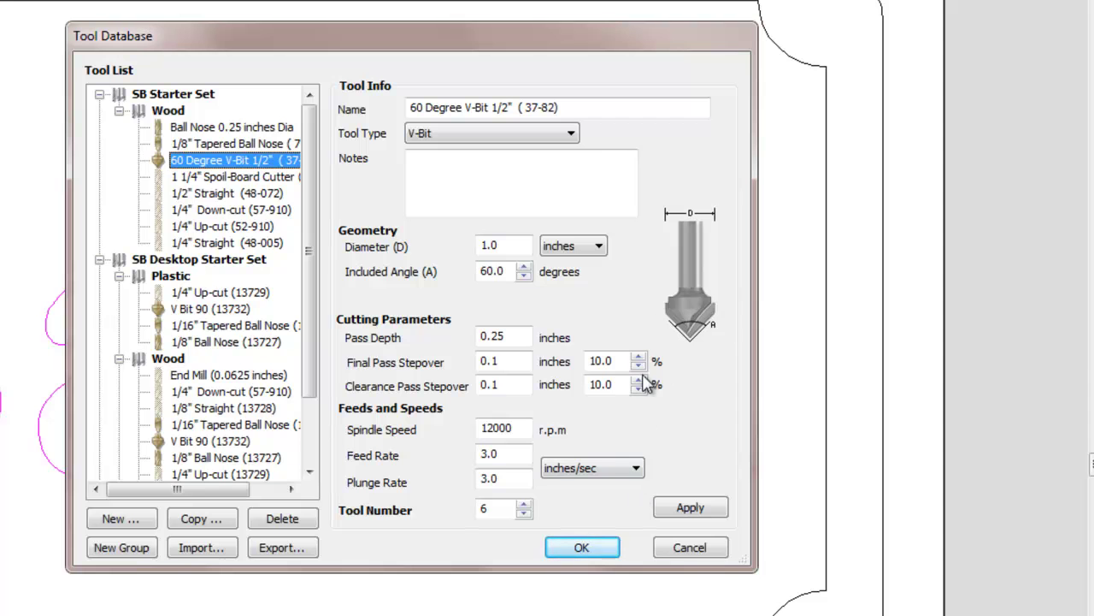
click(691, 508)
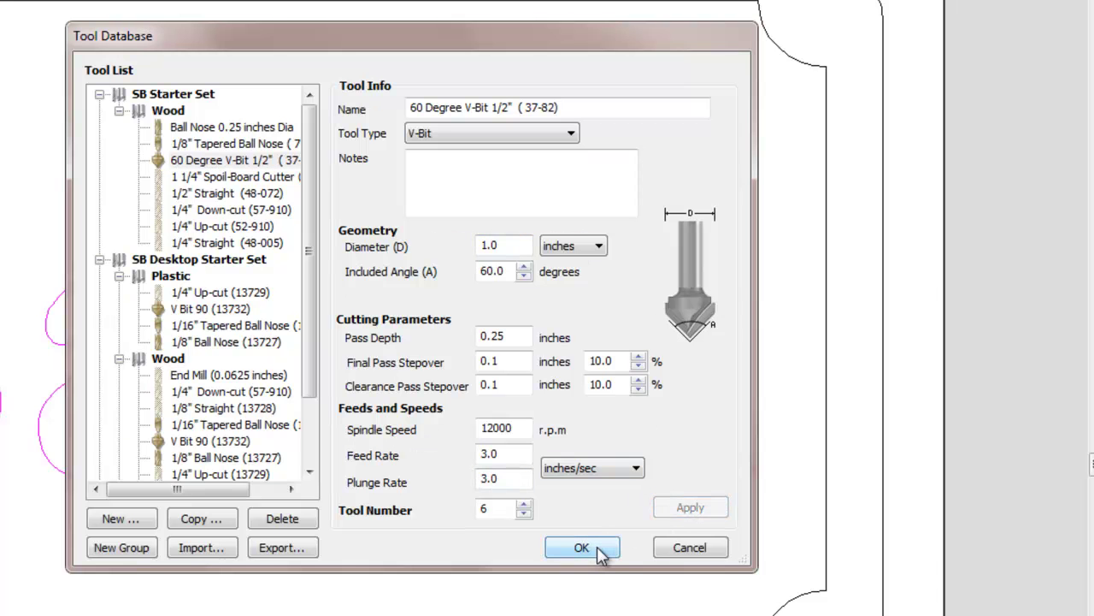
click(602, 548)
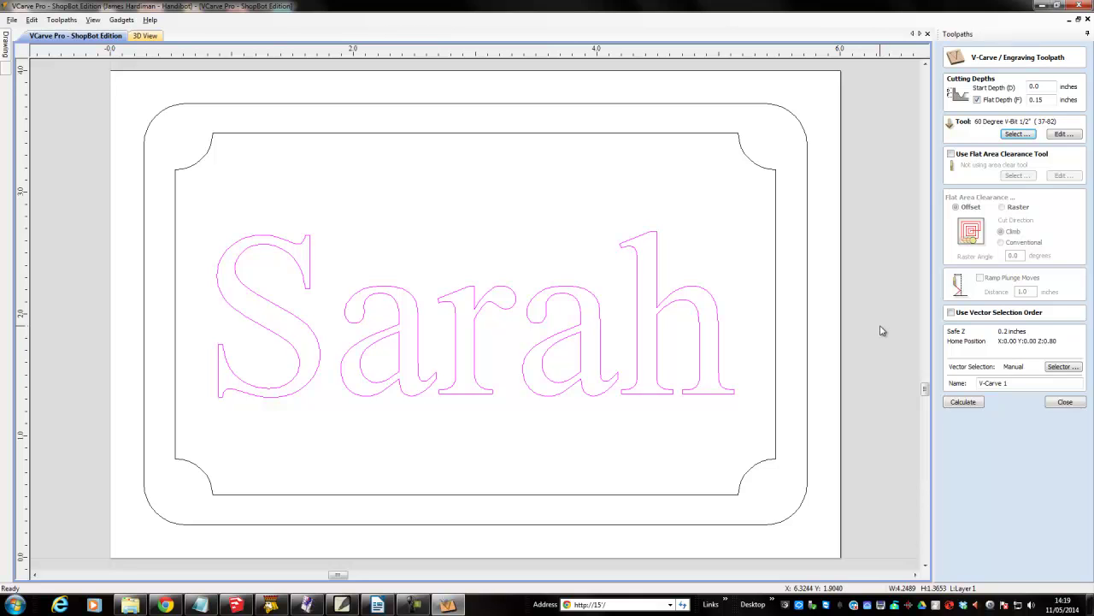
Calculate the V-Carve 1 toolpath and preview it in 3D with the tool drawn
click(967, 404)
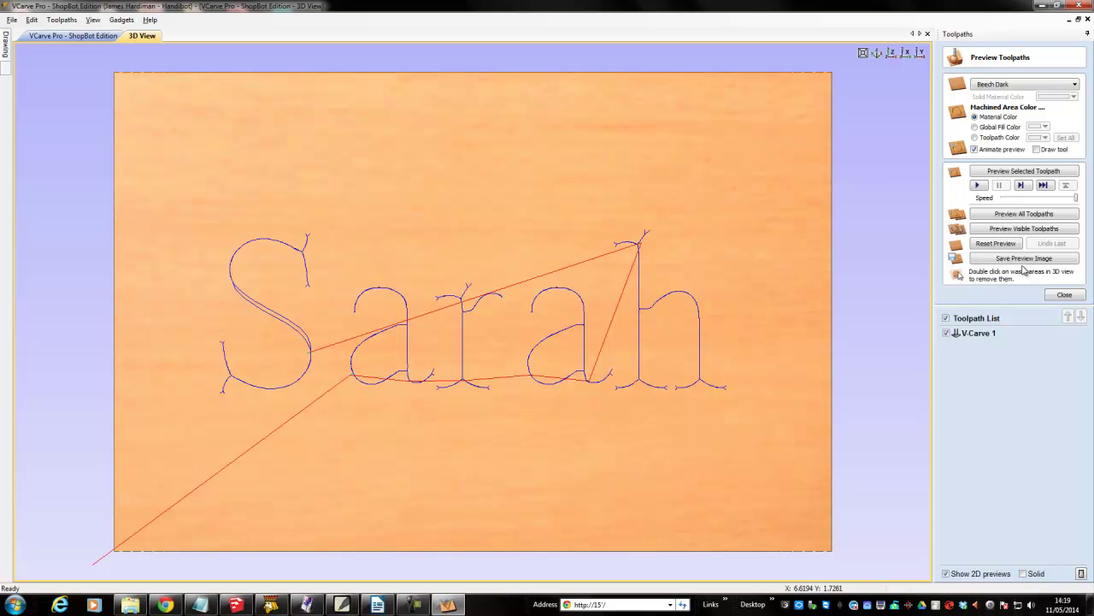
click(1036, 149)
click(1023, 171)
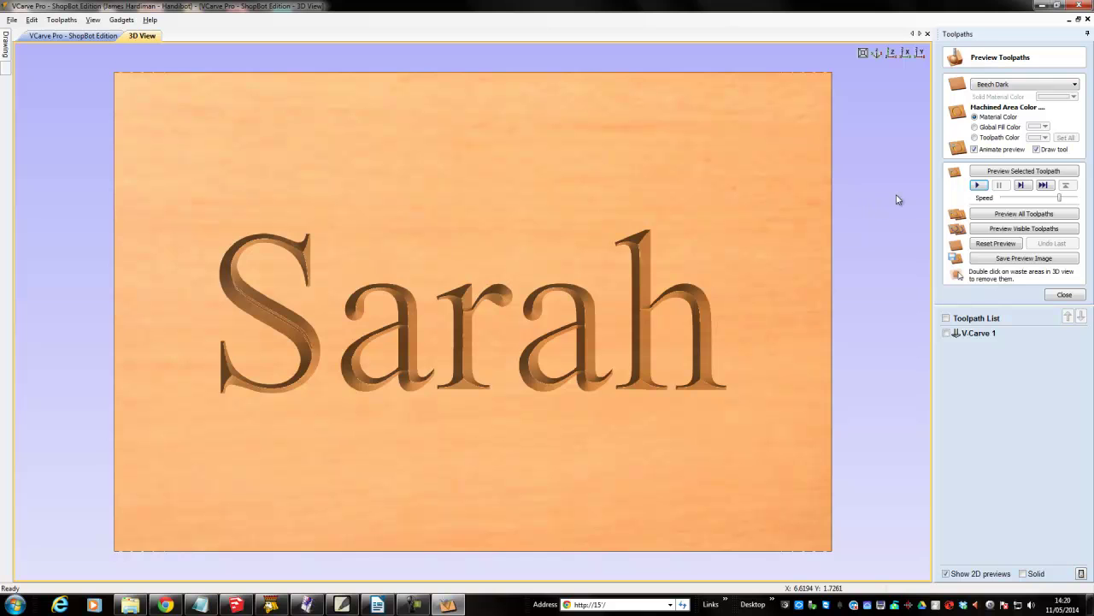
Select the inner border in the 2D view and start a 2D Profile toolpath for it with a 0.1 inch cut depth
click(72, 35)
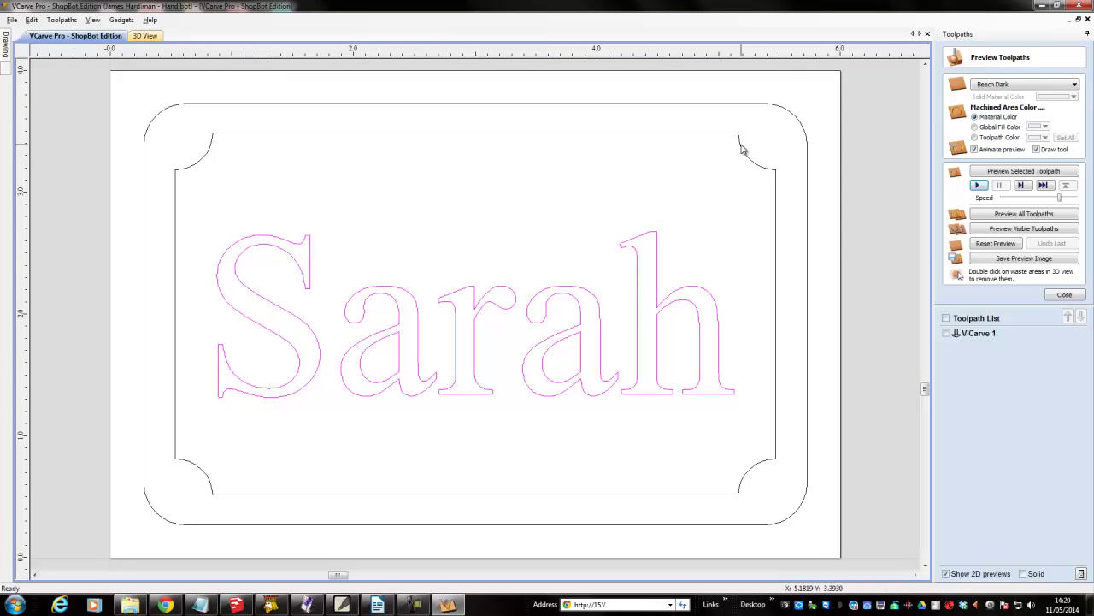
click(742, 149)
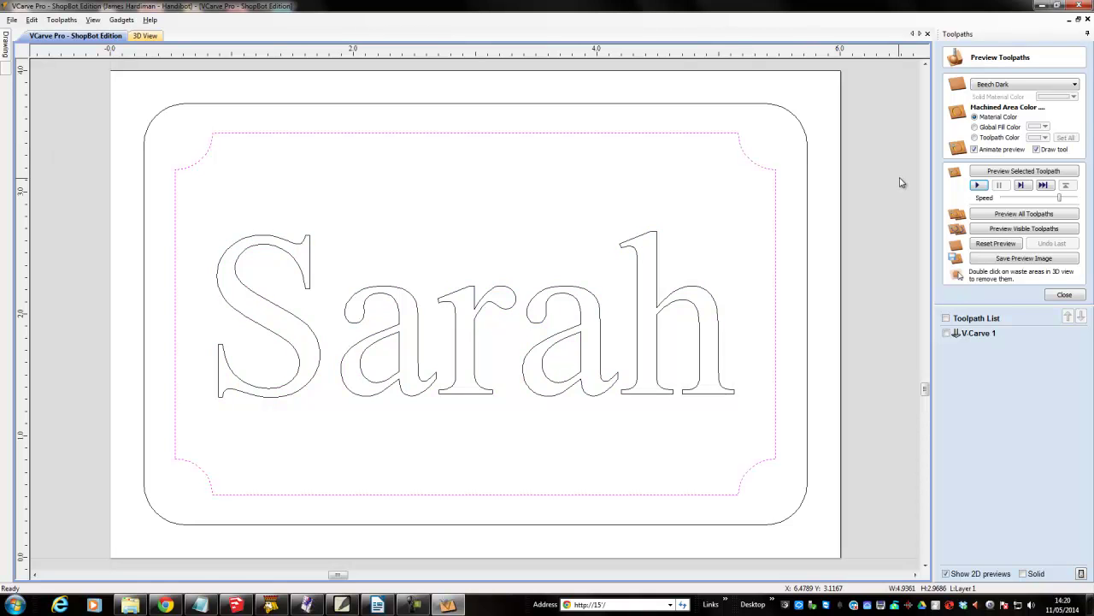
click(1064, 295)
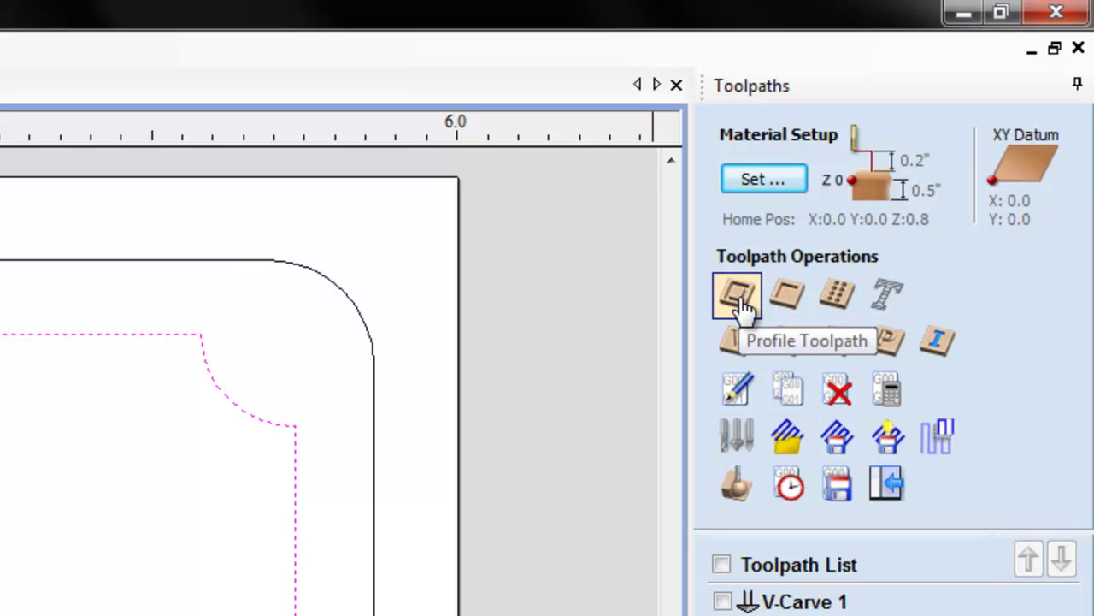
click(739, 296)
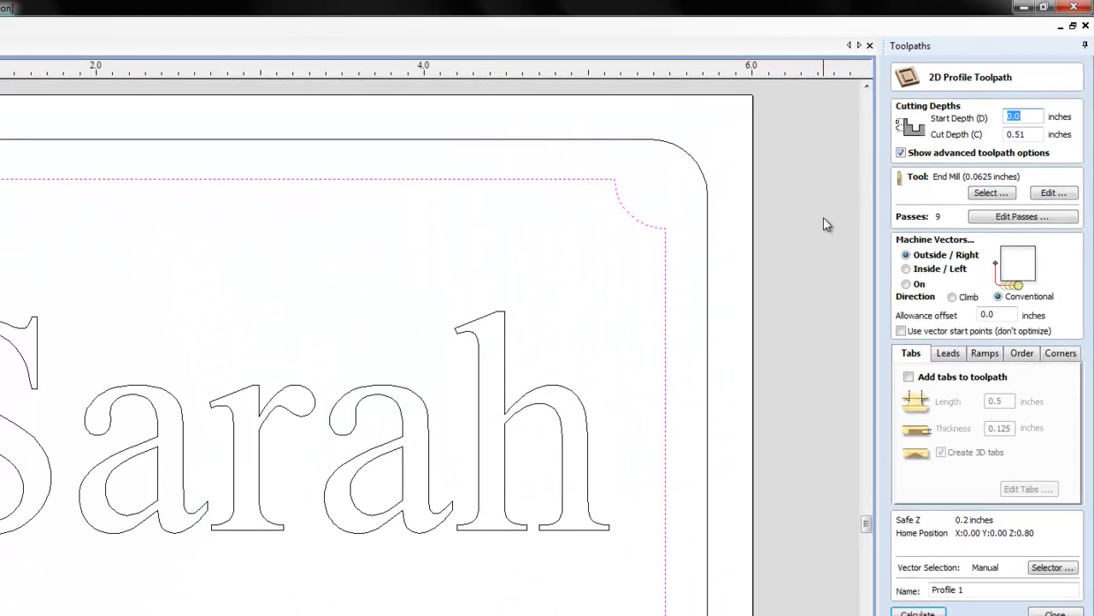
click(1016, 134)
Assign the 1/16" Tapered Ball Nose (13731) from the SB Desktop Starter Set wood tools to the inner border's profile toolpath
click(994, 193)
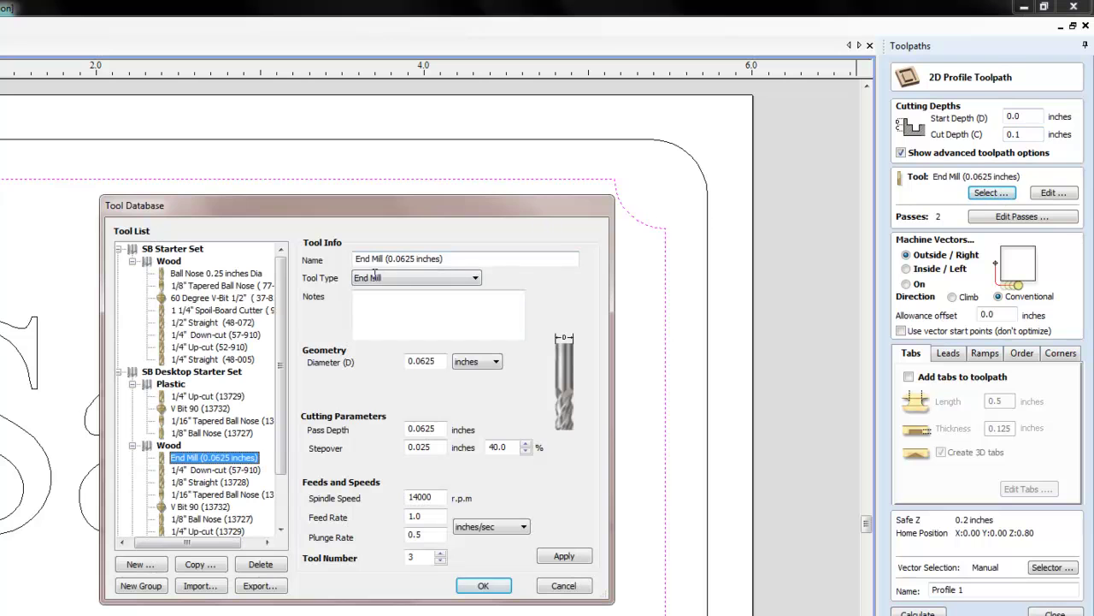
click(236, 495)
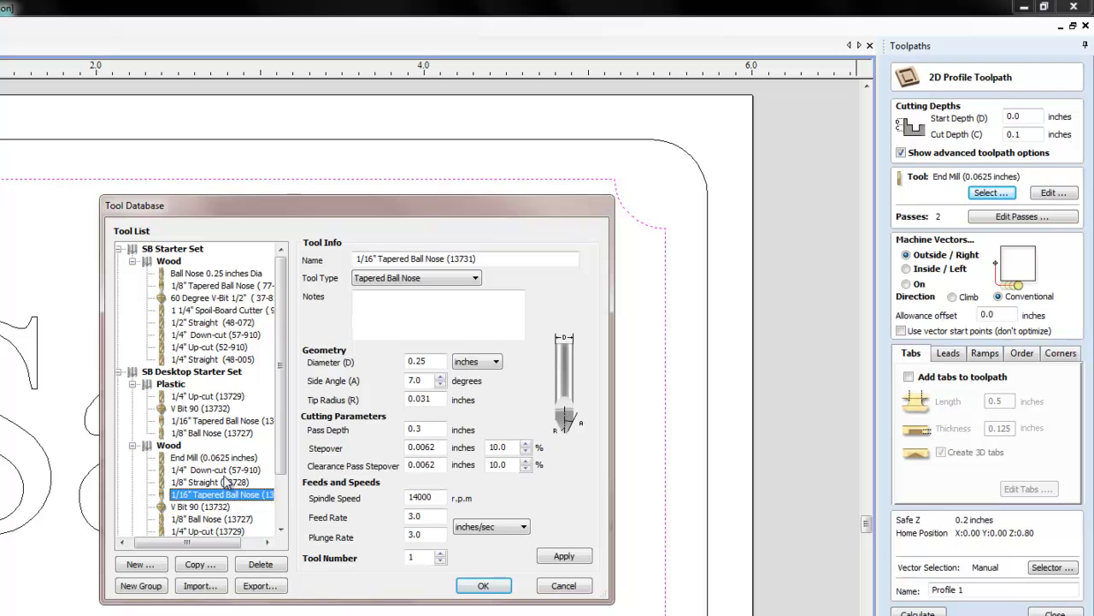
click(224, 482)
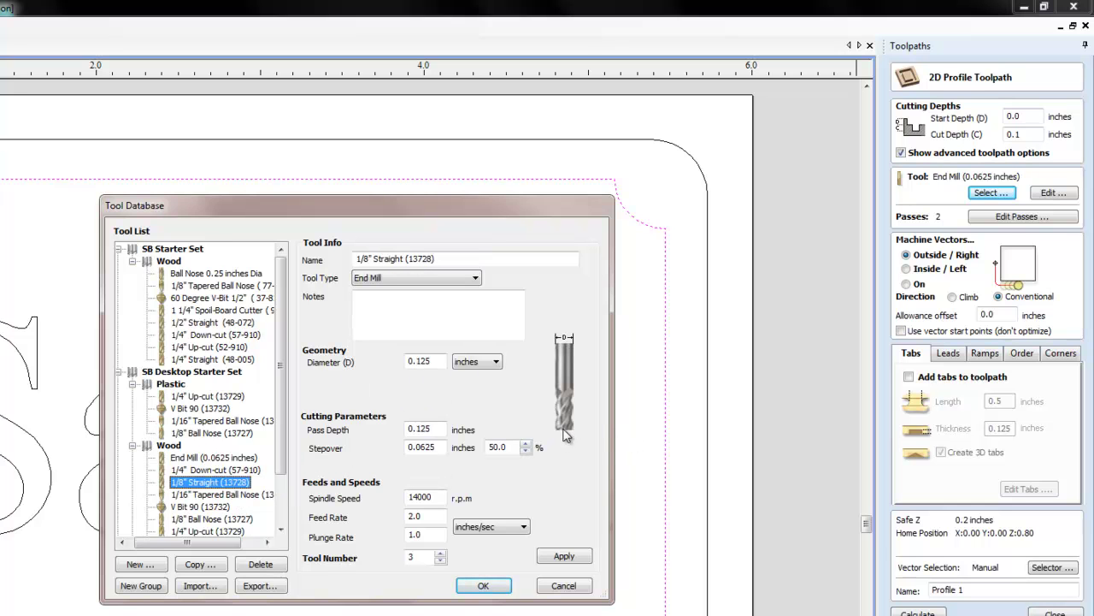
click(245, 496)
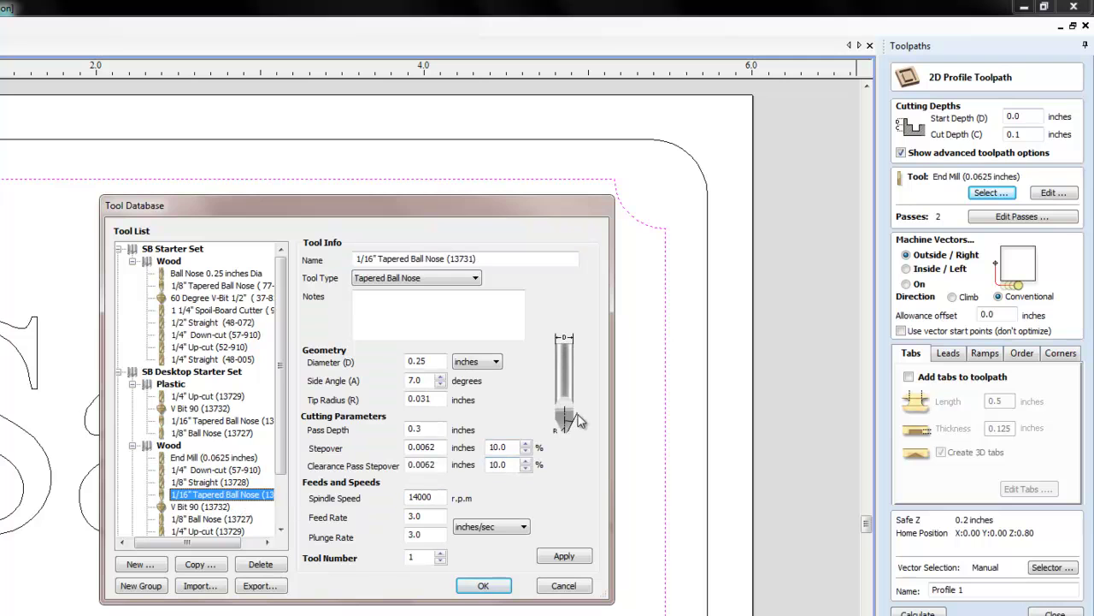
click(566, 557)
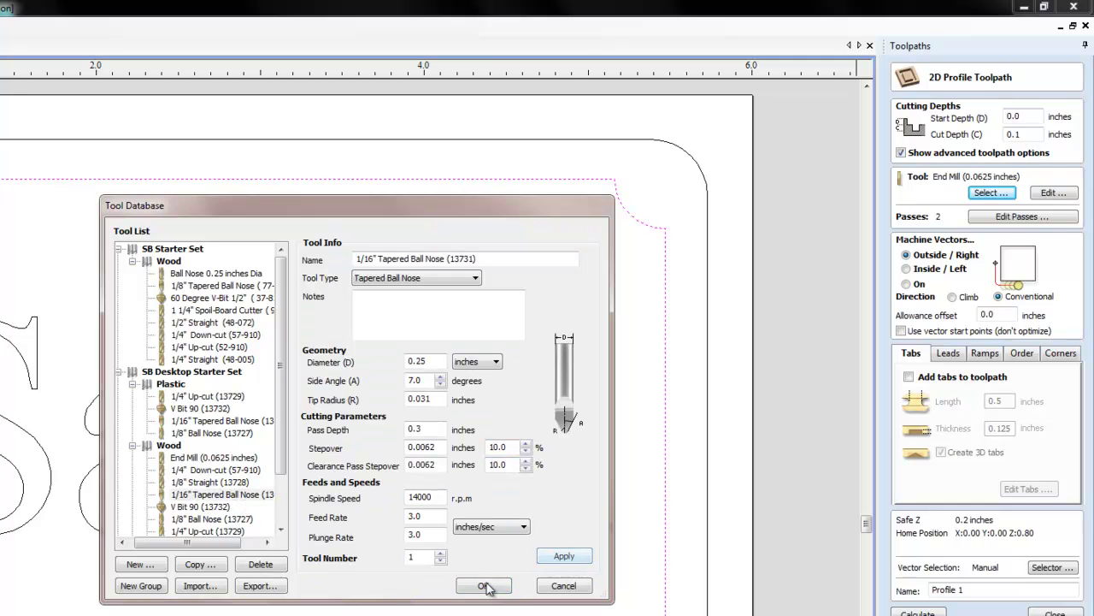
click(500, 585)
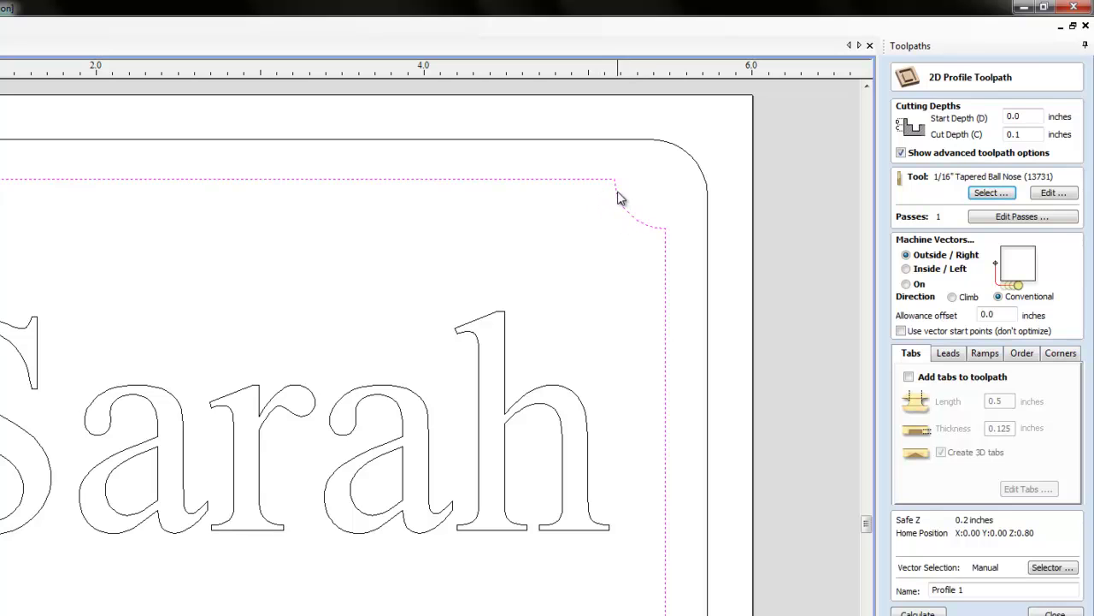
Set the inner border toolpath to machine on the vector, calculate it as Profile 1 and preview the cut in 3D
click(907, 284)
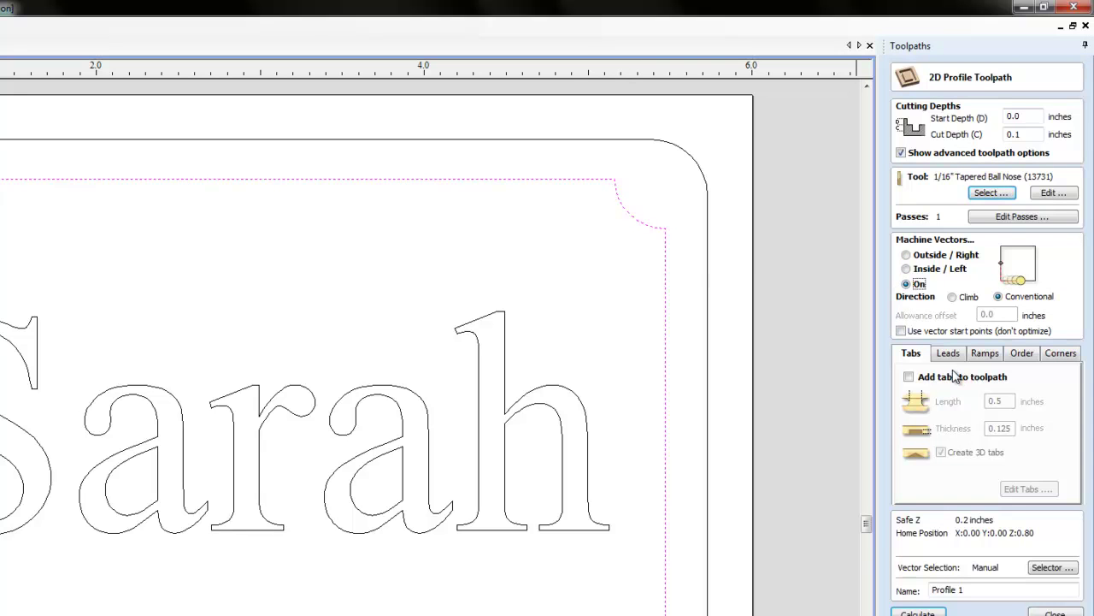
click(918, 612)
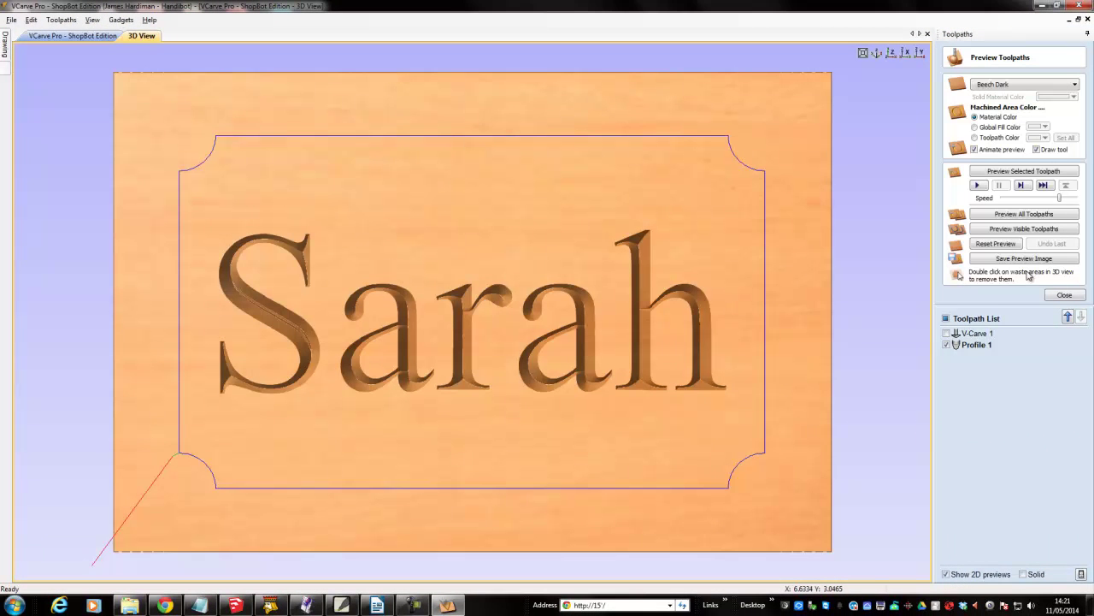
click(979, 185)
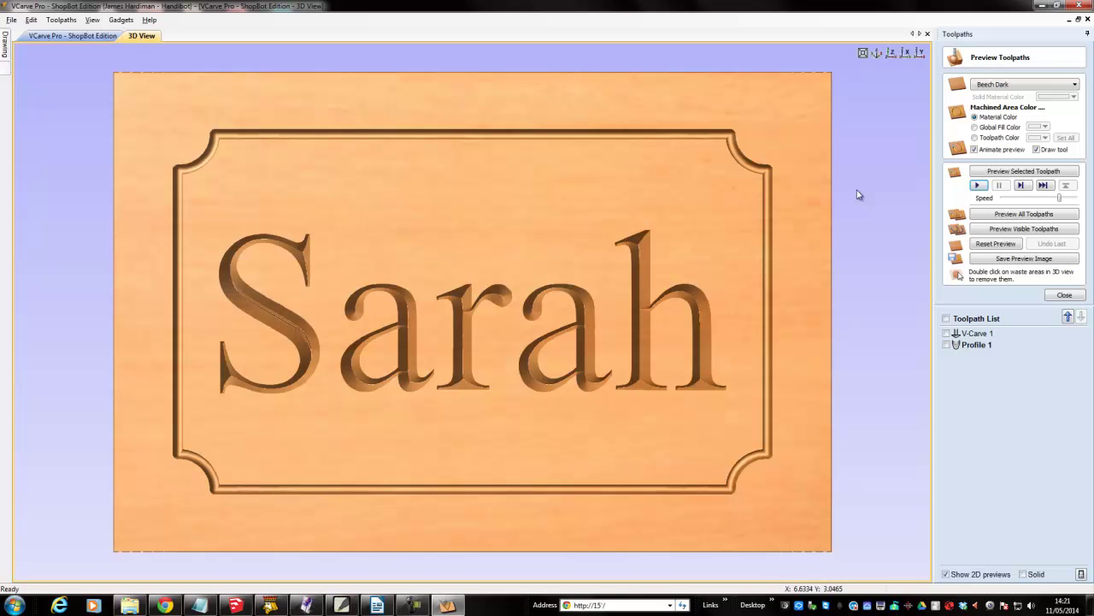
click(1075, 296)
Start a 2D Profile toolpath for the outer border with a 0.51 inch cut depth and the wood End Mill (0.0625 inches)
click(96, 36)
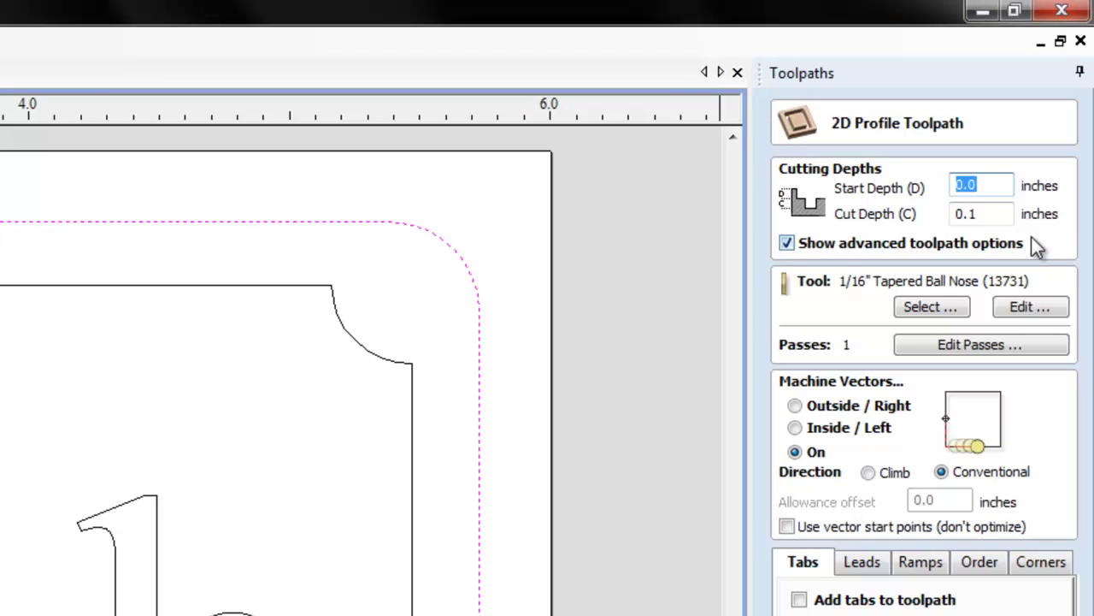
double_click(973, 213)
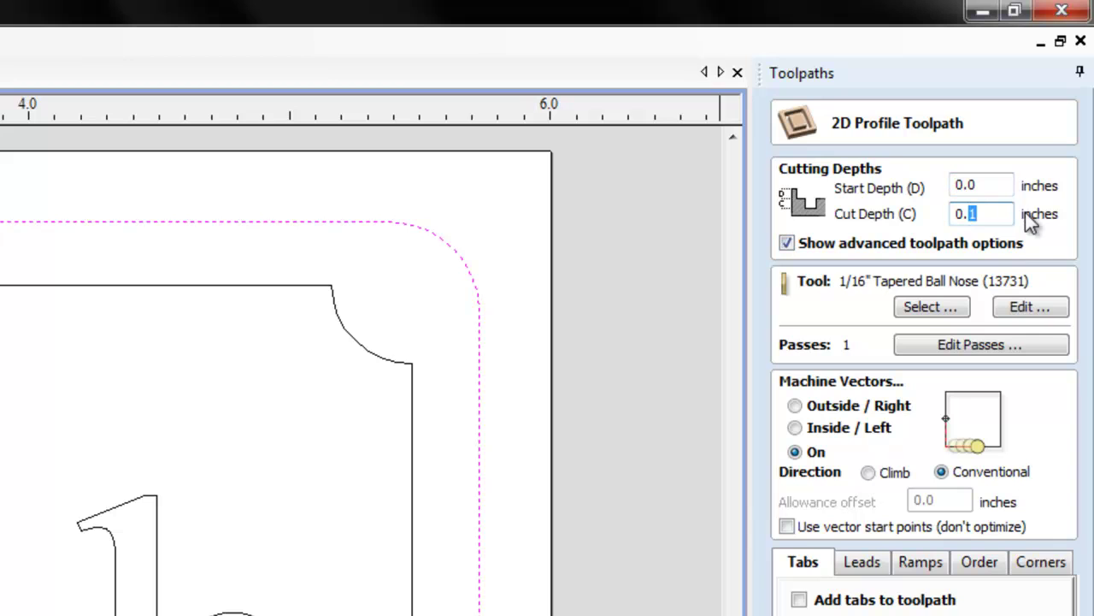
text(51)
click(934, 307)
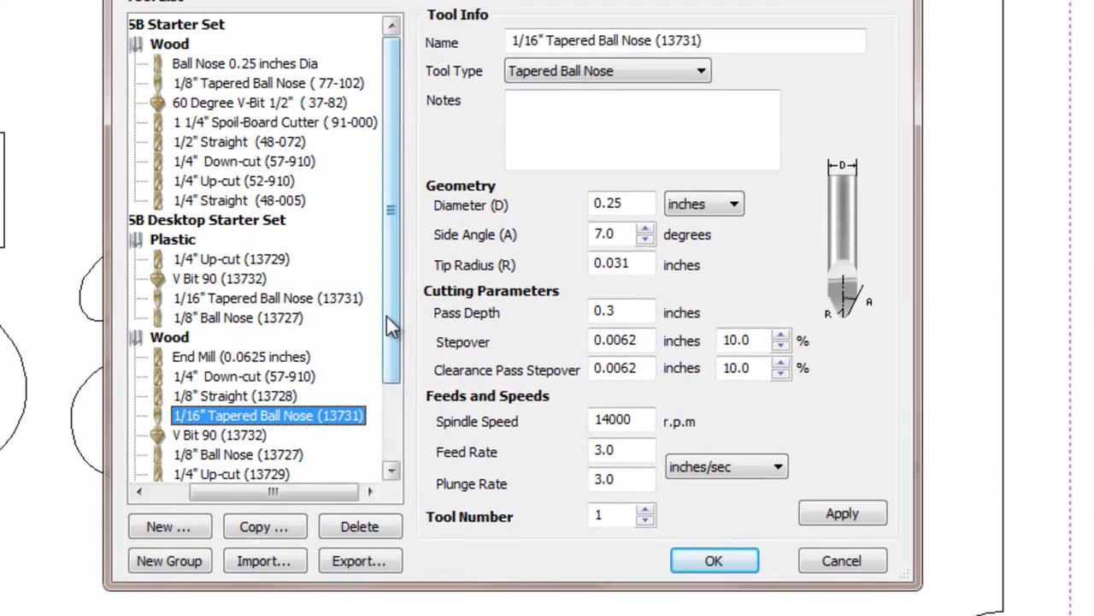
click(295, 356)
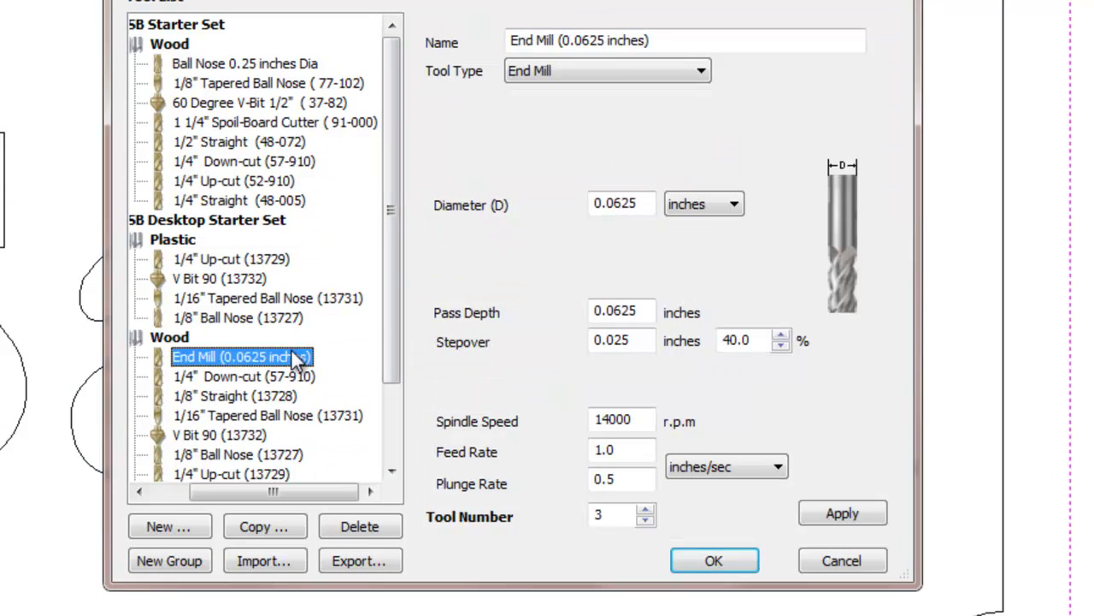
click(719, 564)
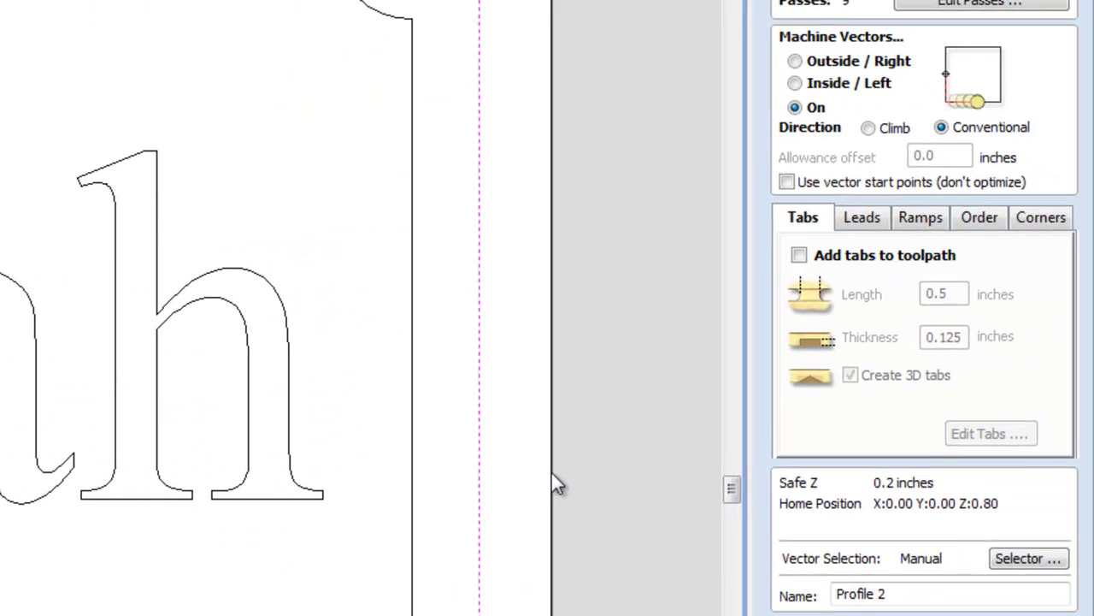
Add four evenly spaced 3D tabs to the outer border and move the two side tabs toward the middle of their straight edges
click(799, 256)
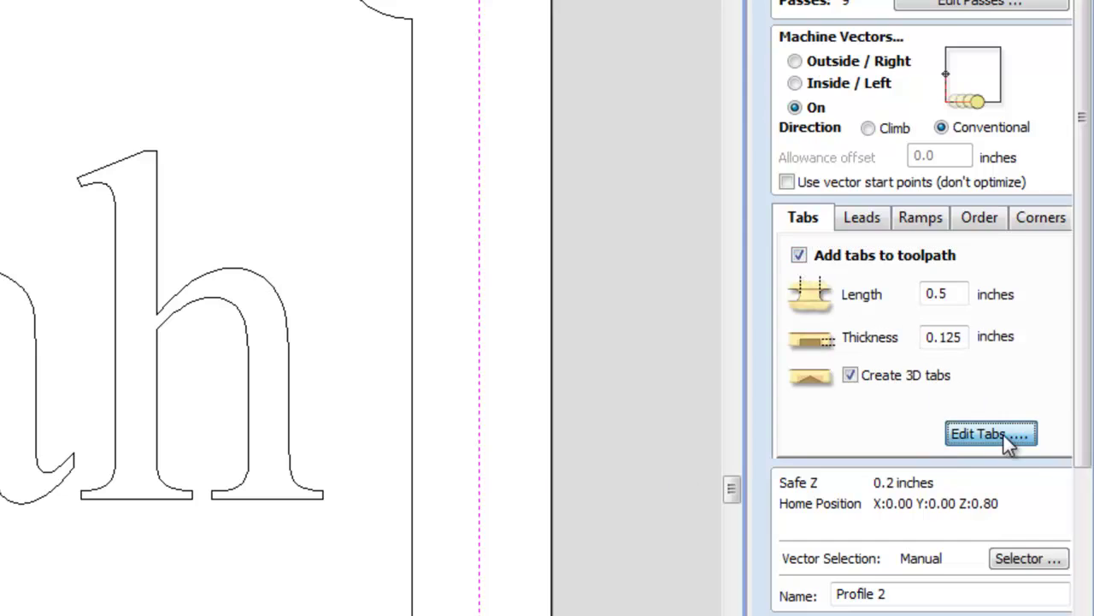
click(1003, 435)
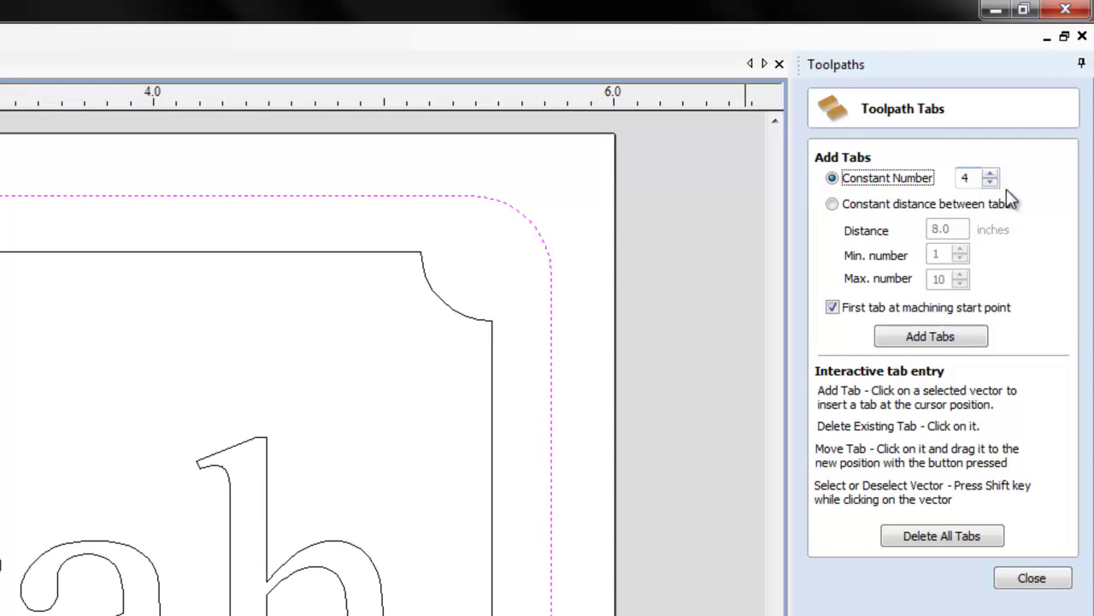
click(946, 333)
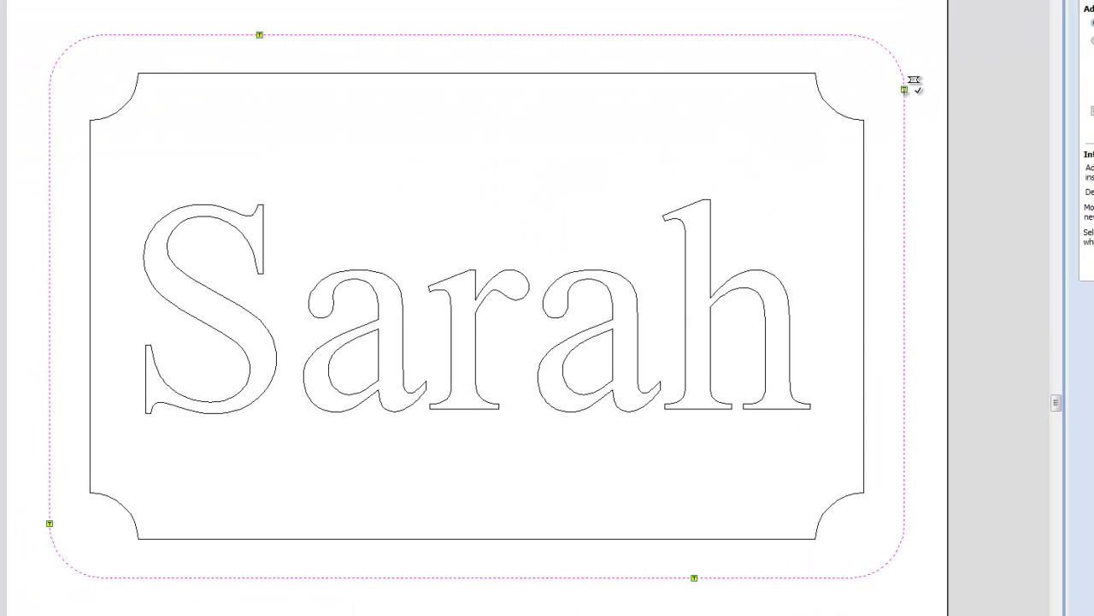
drag(910, 154, 905, 235)
drag(64, 526, 64, 345)
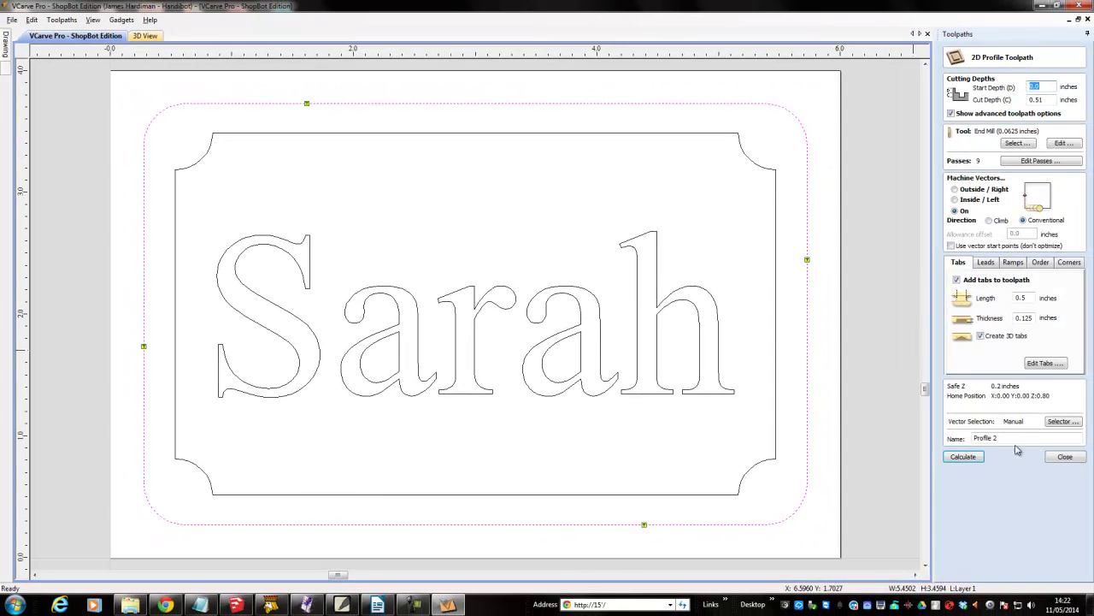
Calculate the Profile 2 toolpath, accepting the cut through the material, and preview all toolpaths at maximum speed on reset stock
click(963, 456)
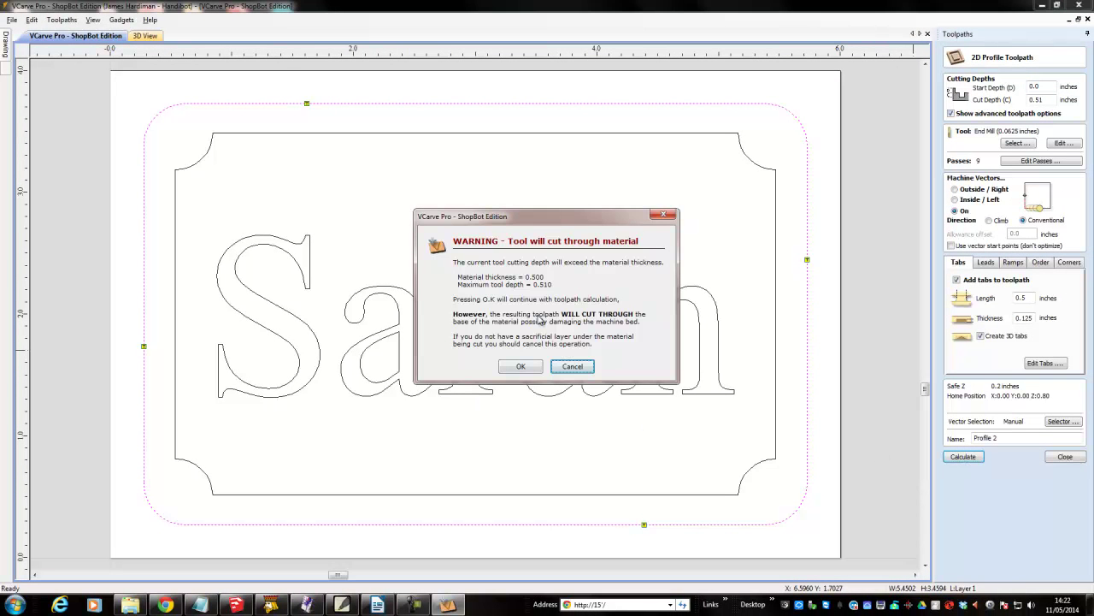
click(520, 367)
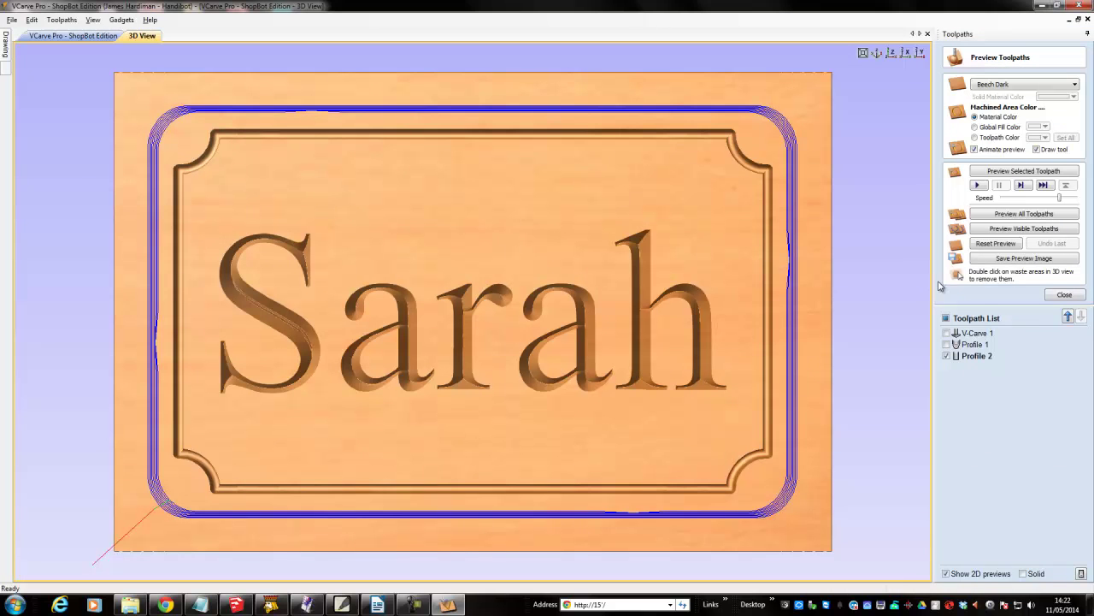
click(1003, 244)
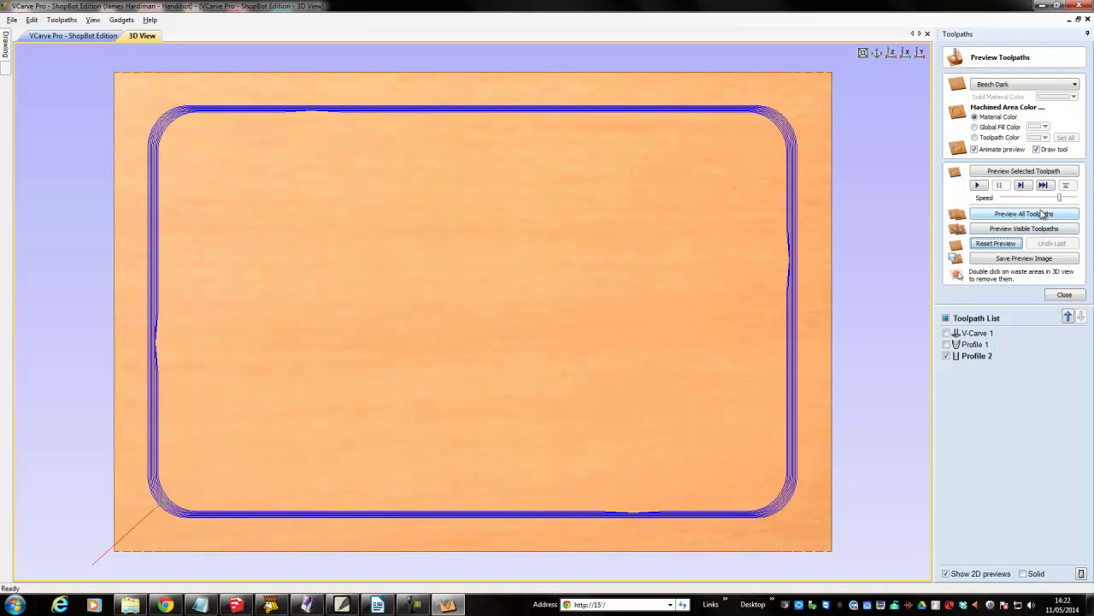
click(1042, 215)
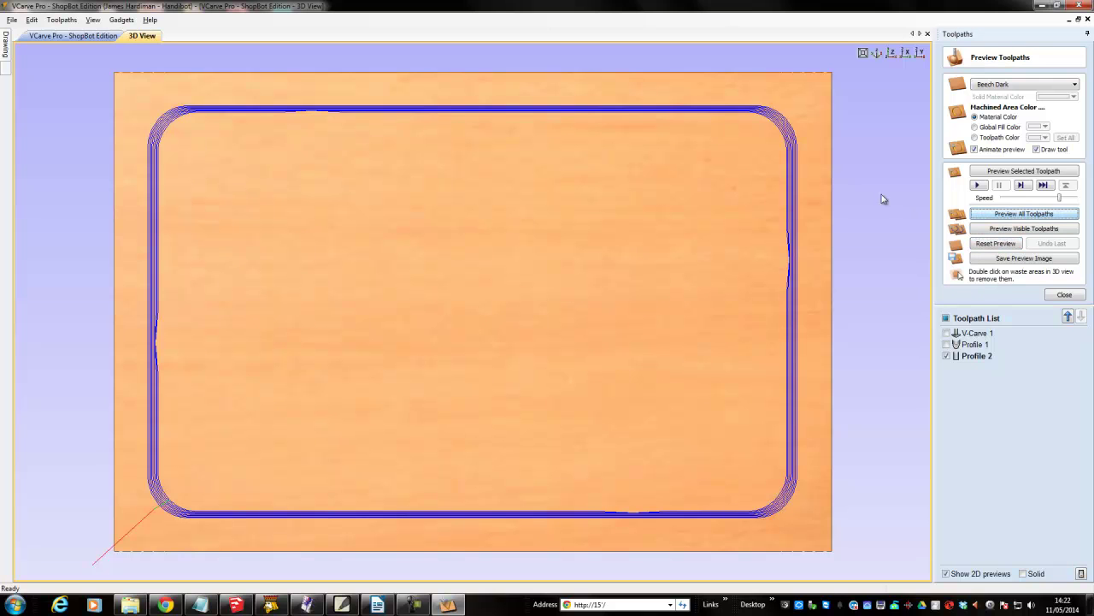
drag(1060, 197, 1067, 200)
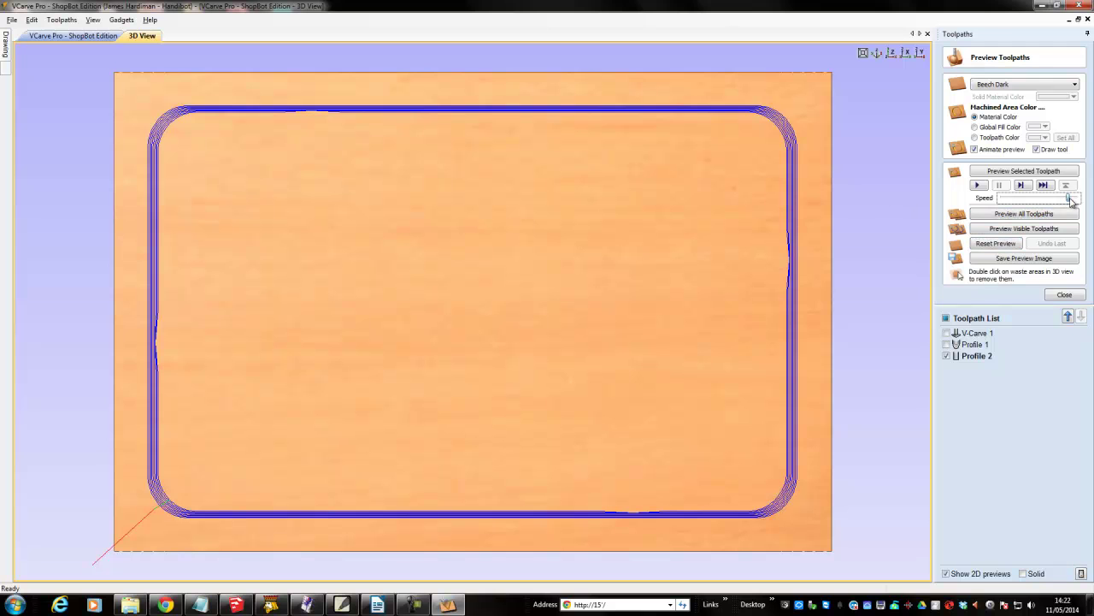
click(1053, 216)
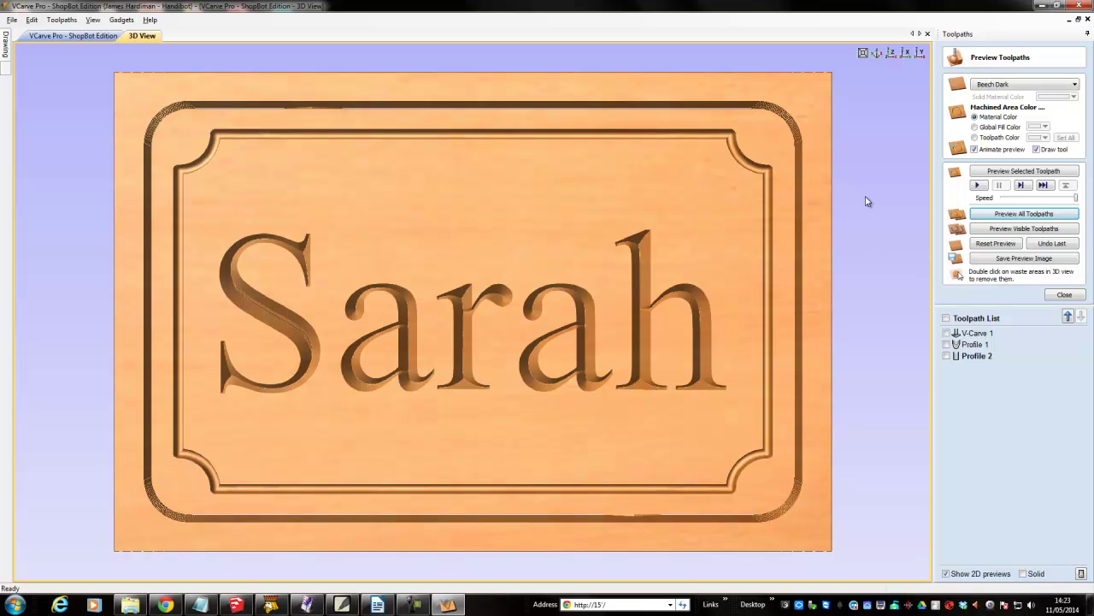
drag(865, 283, 803, 251)
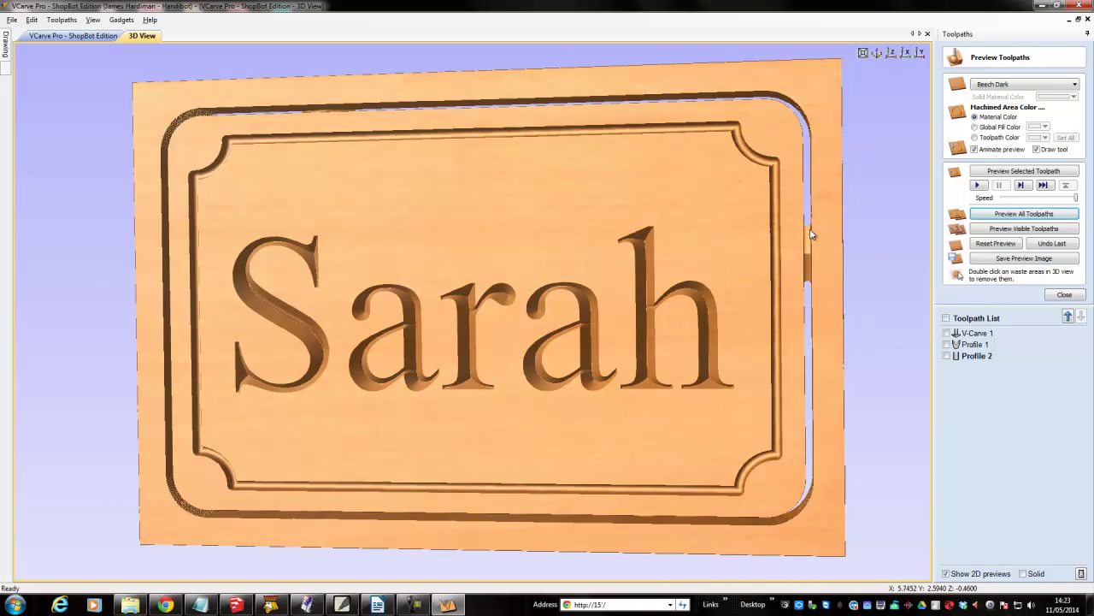
drag(547, 442, 880, 392)
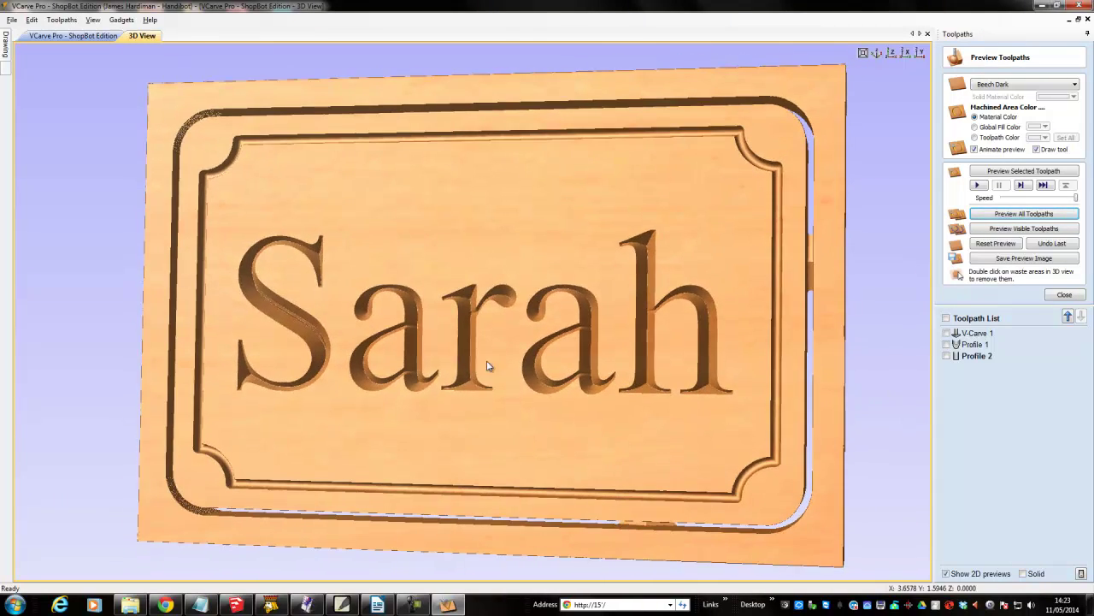
drag(460, 369, 473, 373)
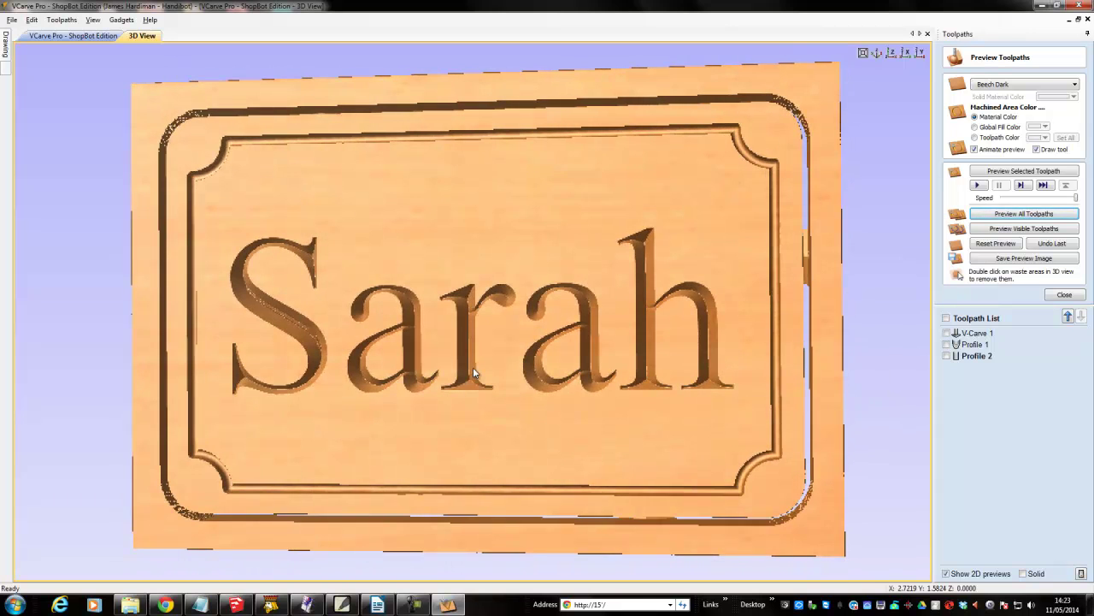